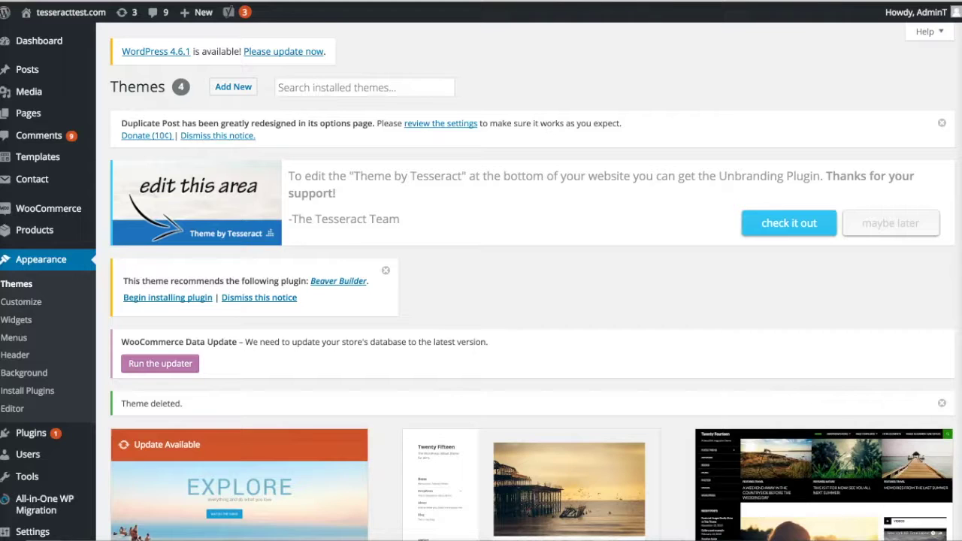
Look over the installed themes, and open the list of installed plugins.
scroll(420, 242, "down", 3)
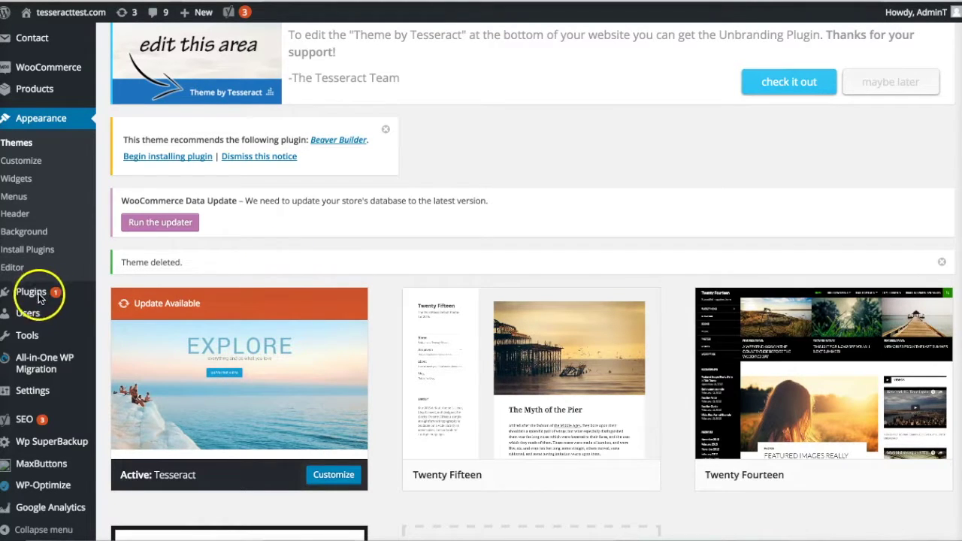
mouse_move(25, 298)
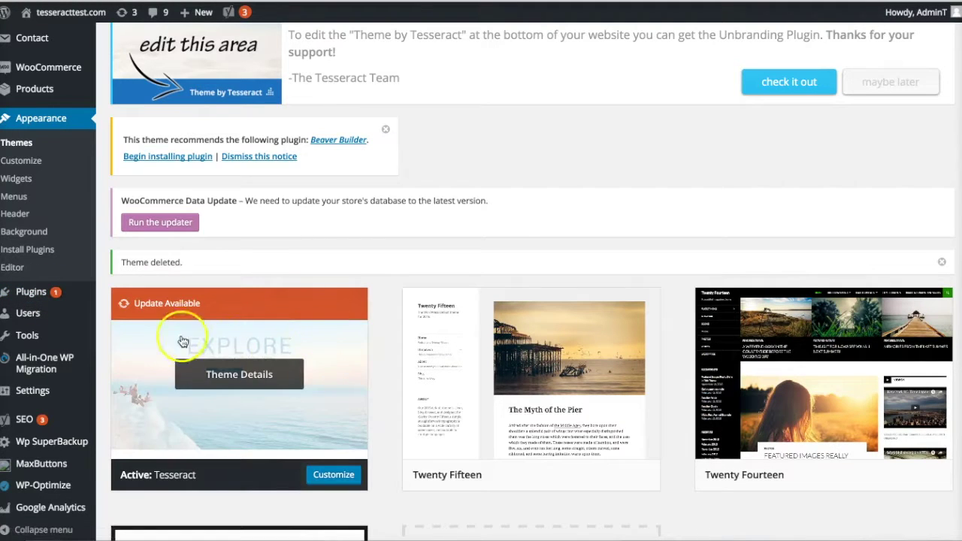
left_click(35, 298)
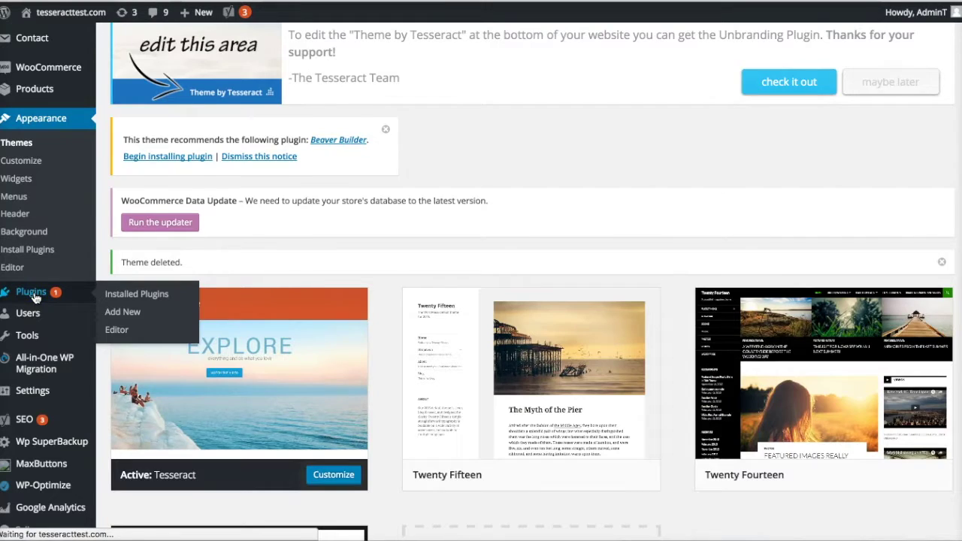
scroll(388, 432, "down", 5)
scroll(387, 431, "up", 5)
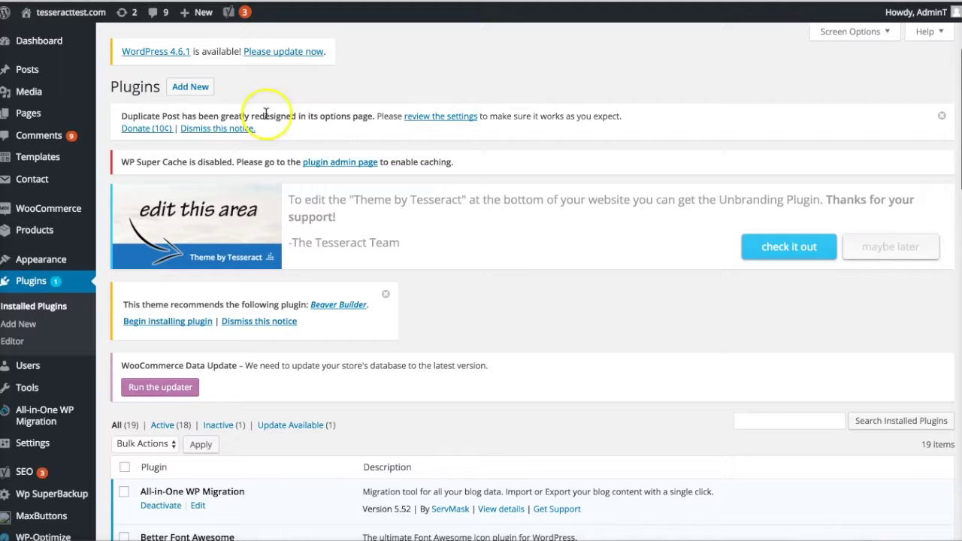
left_click(578, 326)
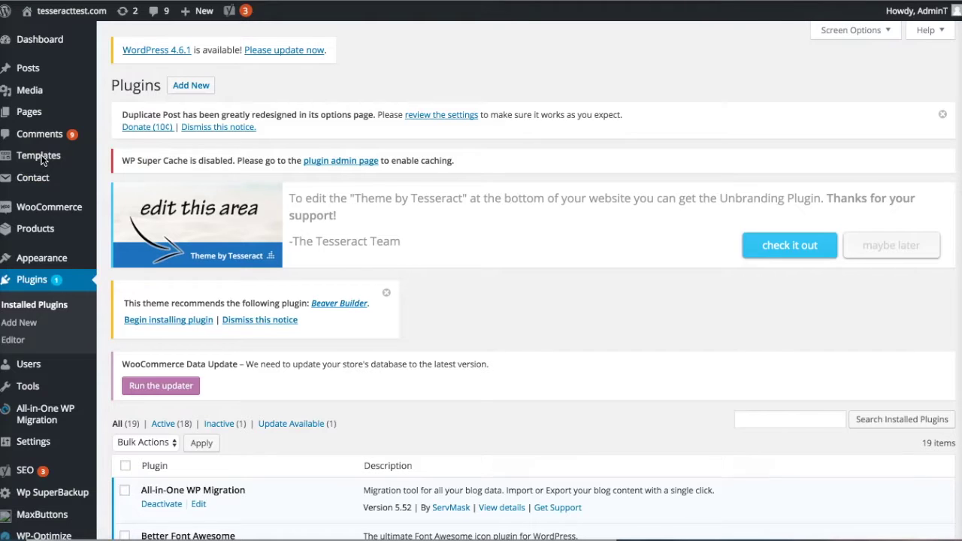
mouse_move(42, 158)
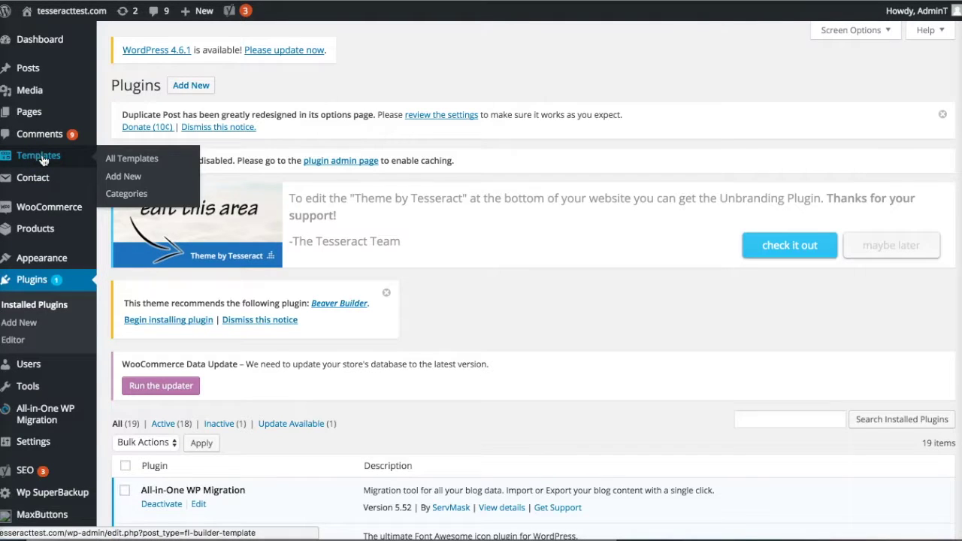
mouse_move(27, 387)
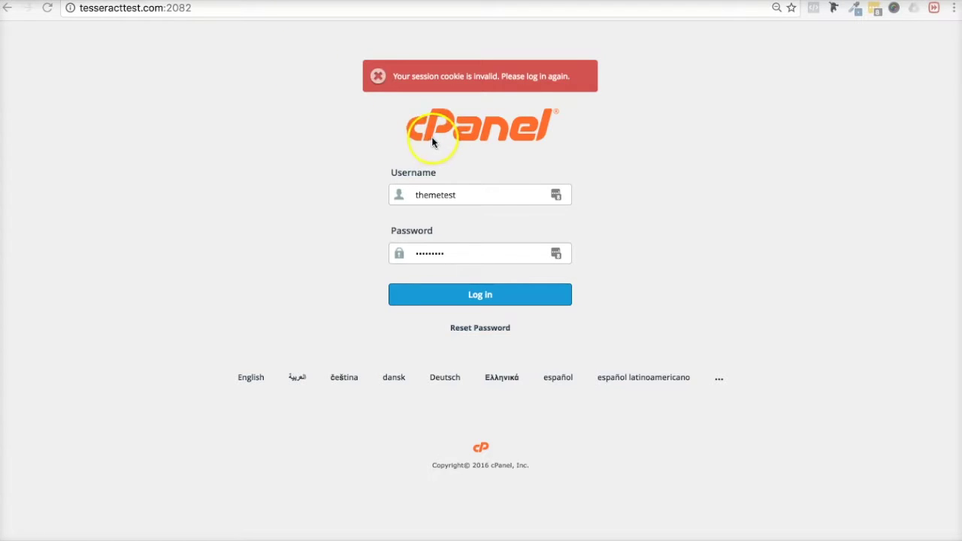
Go to tesseracttest.com/cpanel and log in to cPanel with the prefilled credentials.
left_click(164, 9)
left_click_drag(163, 8, 294, 22)
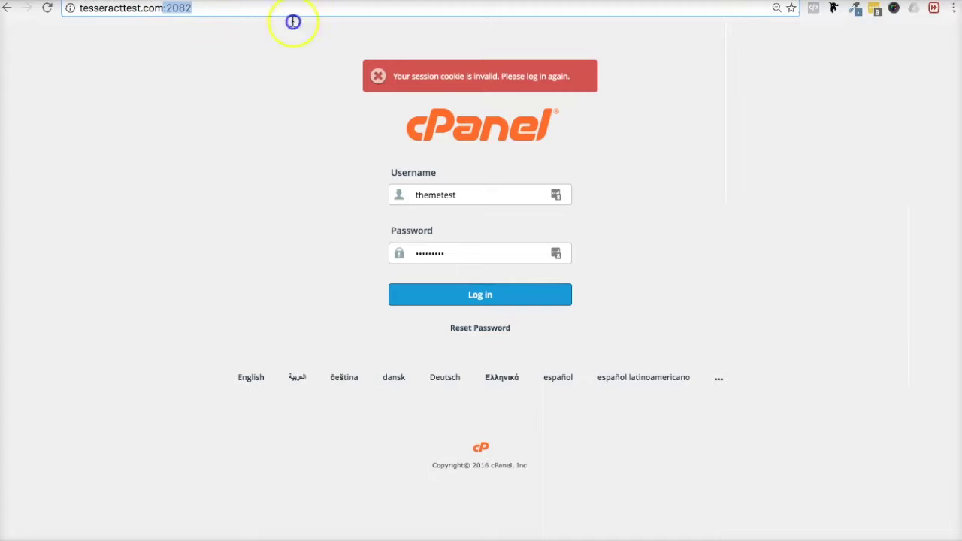
type("/cpanel")
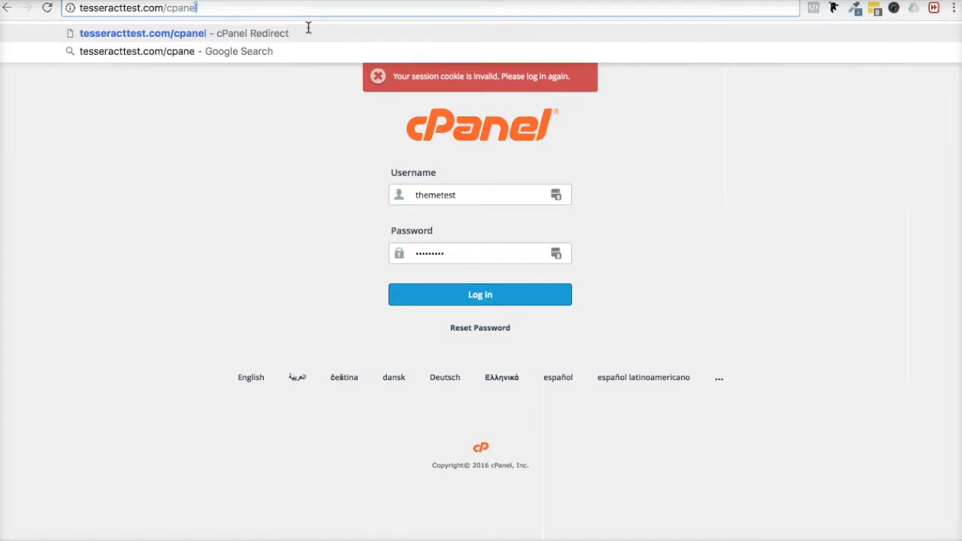
key("Return")
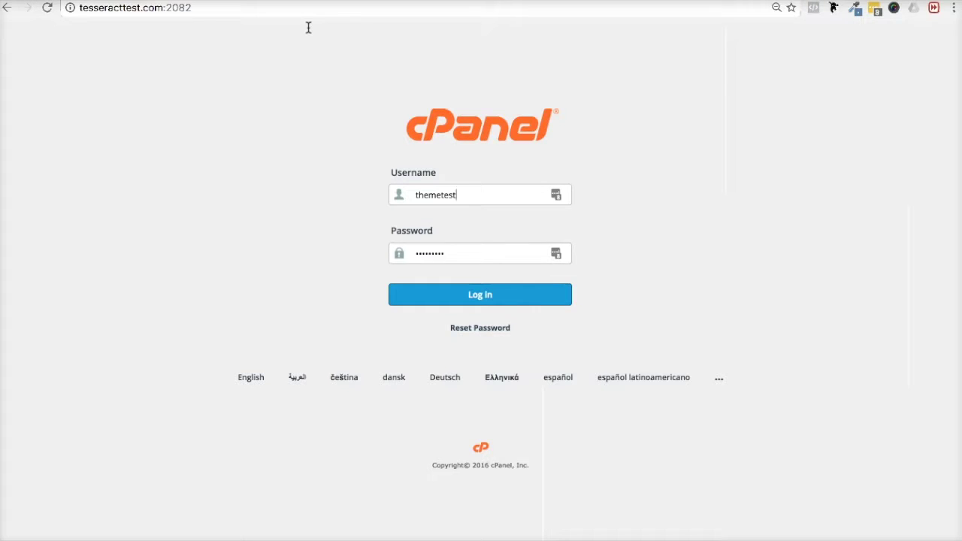
left_click(483, 300)
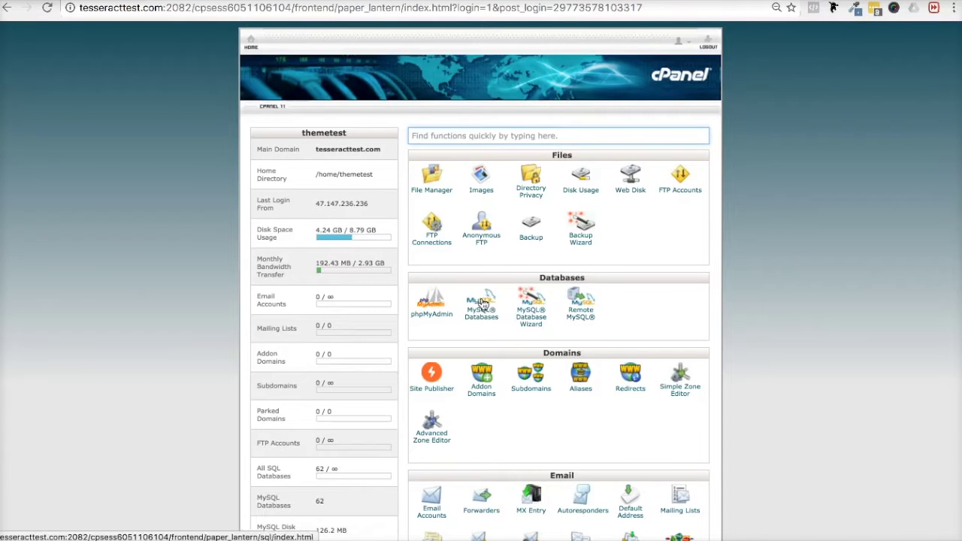
Open cPanel's File Manager and enter the public_html folder.
left_click(416, 195)
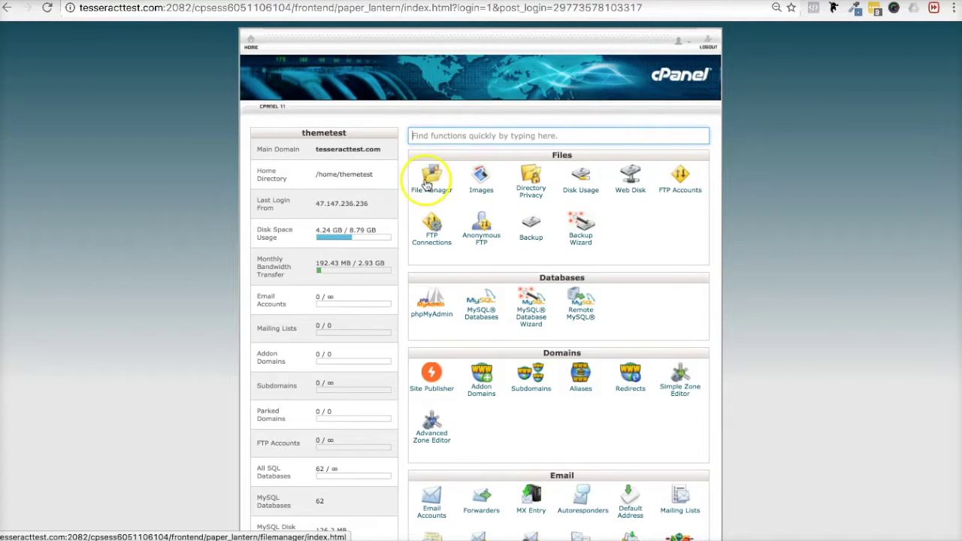
scroll(476, 362, "down", 4)
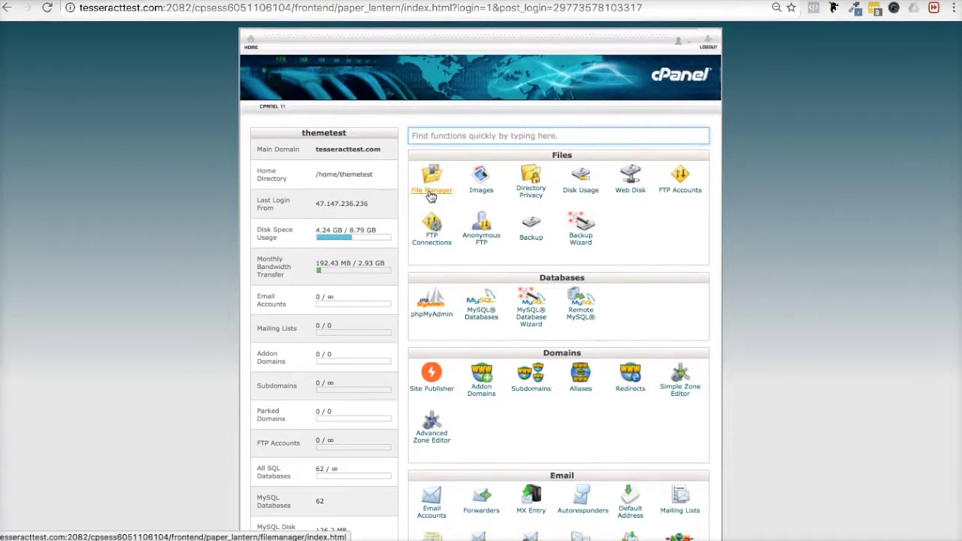
left_click(431, 194)
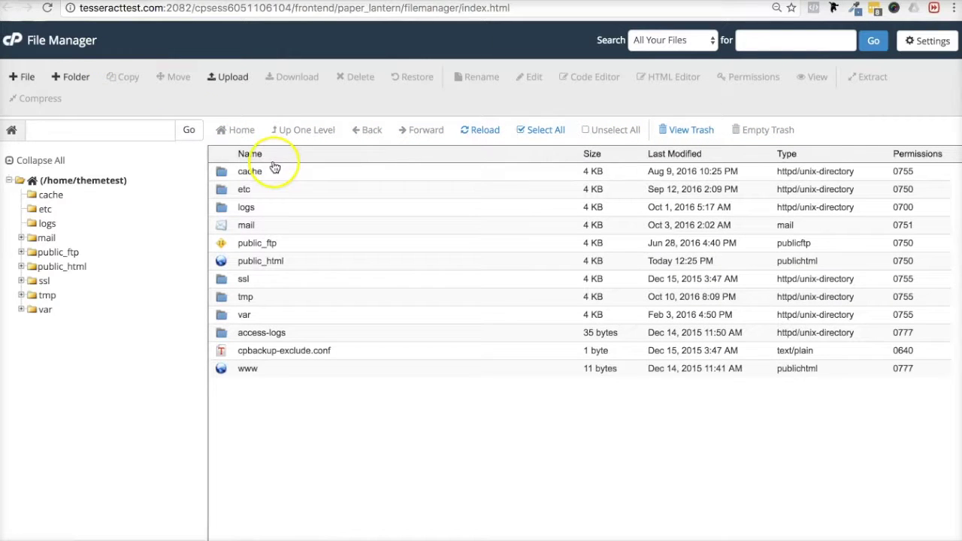
double_click(222, 261)
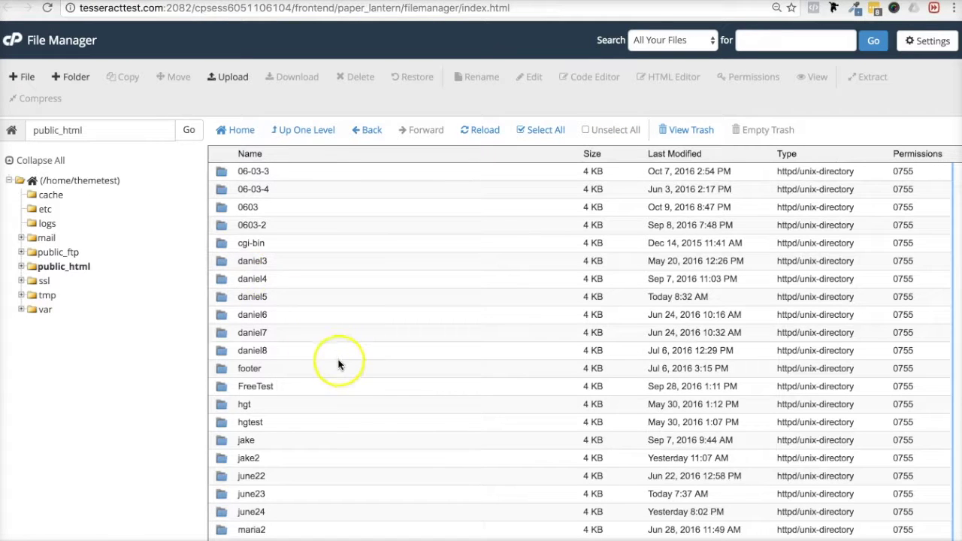
Examine the folders in public_html to tell the subfolder sites from the main domain's WordPress files.
scroll(339, 366, "down", 10)
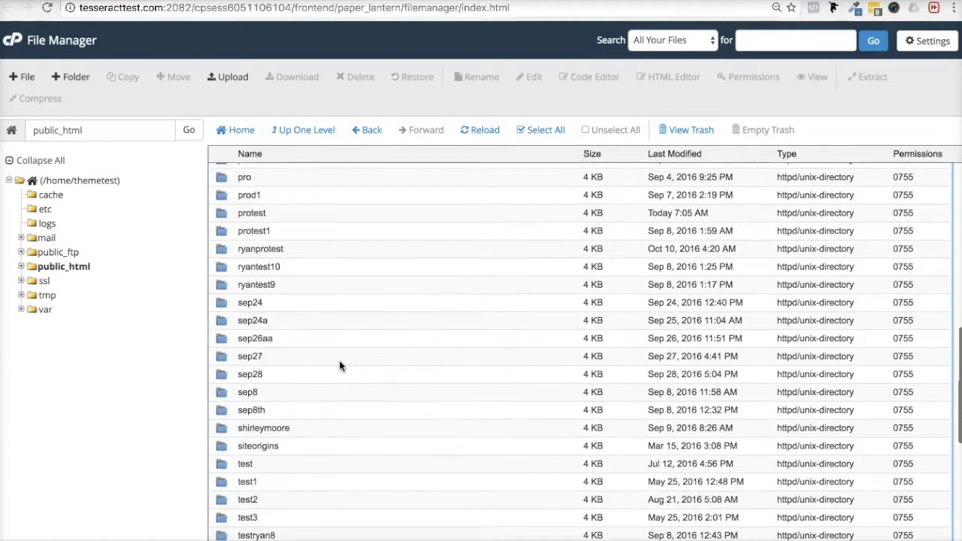
scroll(339, 366, "down", 1)
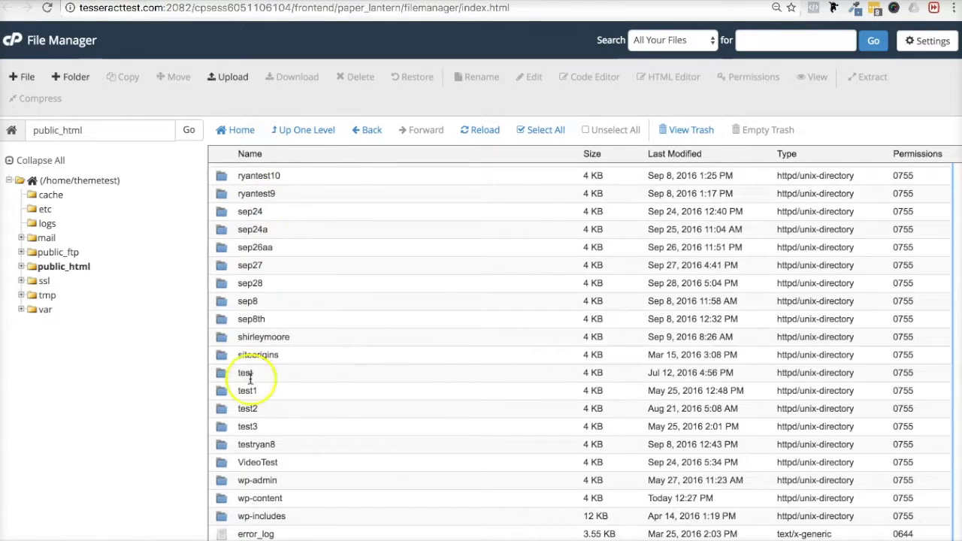
scroll(250, 393, "down", 3)
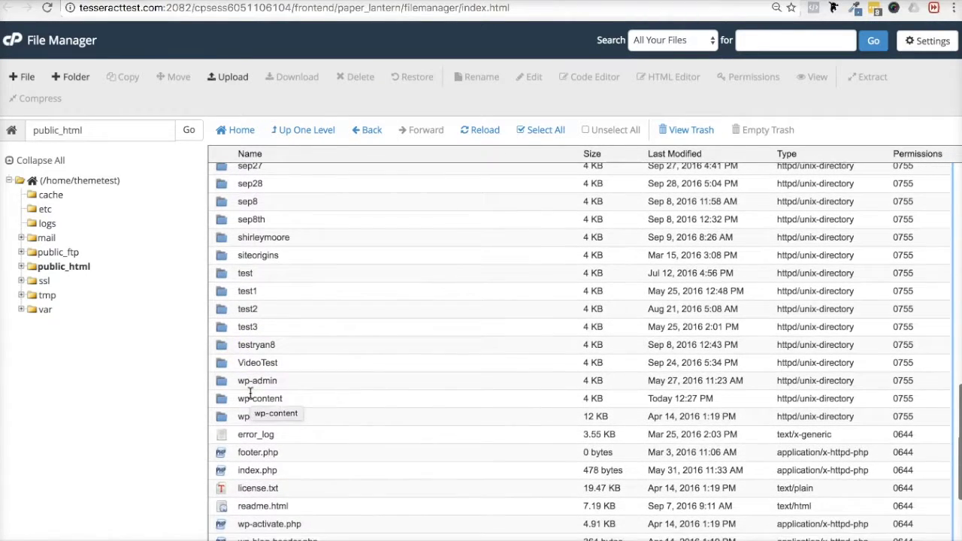
scroll(249, 390, "up", 8)
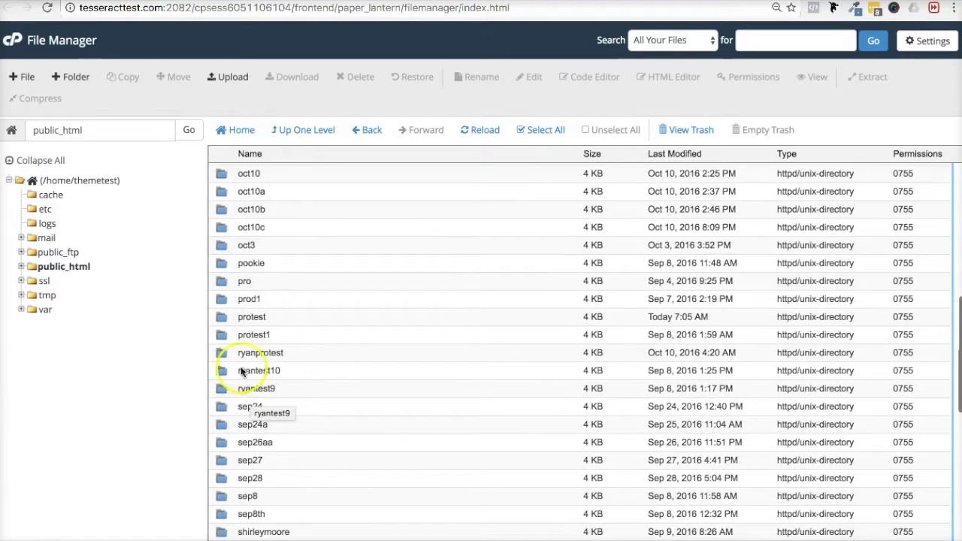
left_click(224, 191)
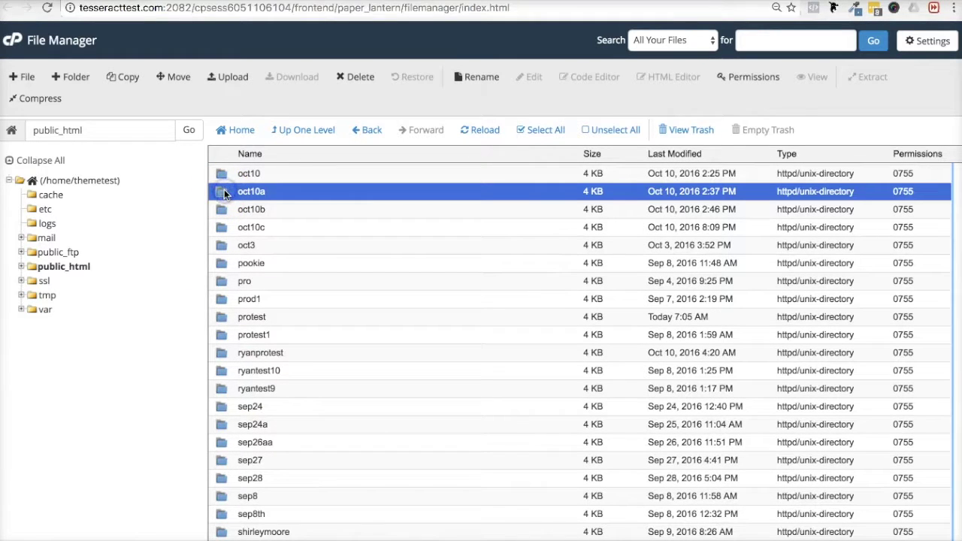
left_click_drag(79, 9, 187, 7)
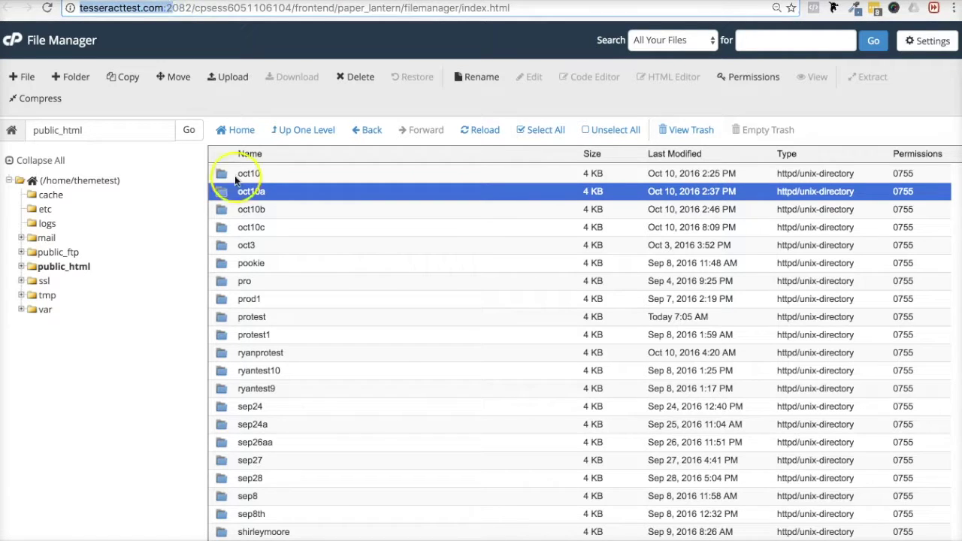
left_click(230, 215)
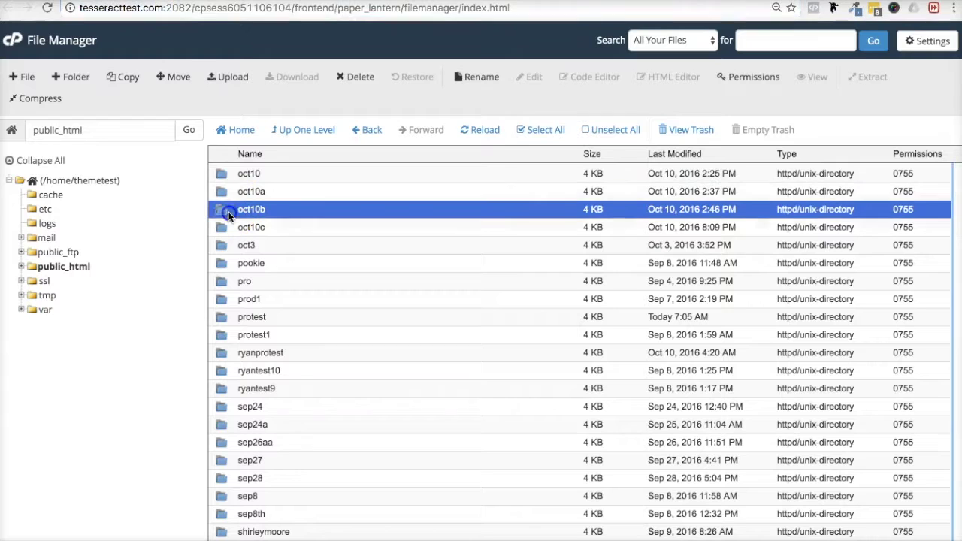
left_click(224, 282)
scroll(258, 326, "down", 5)
scroll(258, 327, "up", 4)
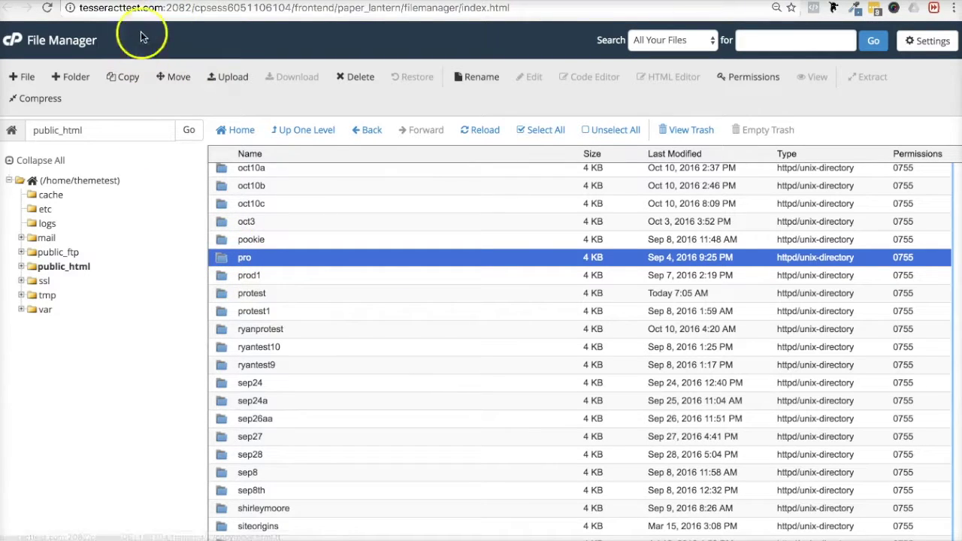
left_click_drag(164, 8, 85, 9)
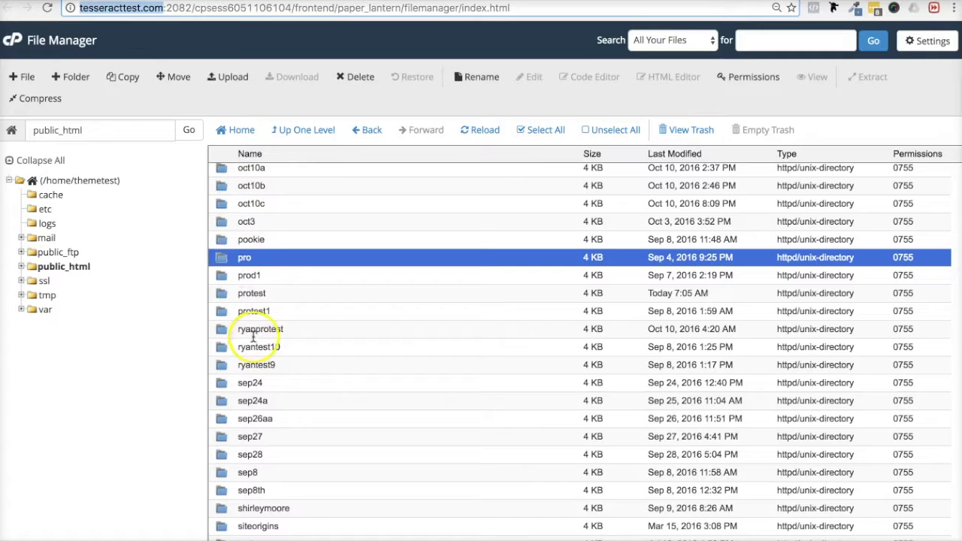
Open the main site's wp-content folder inside public_html.
scroll(294, 351, "down", 2)
scroll(293, 349, "down", 7)
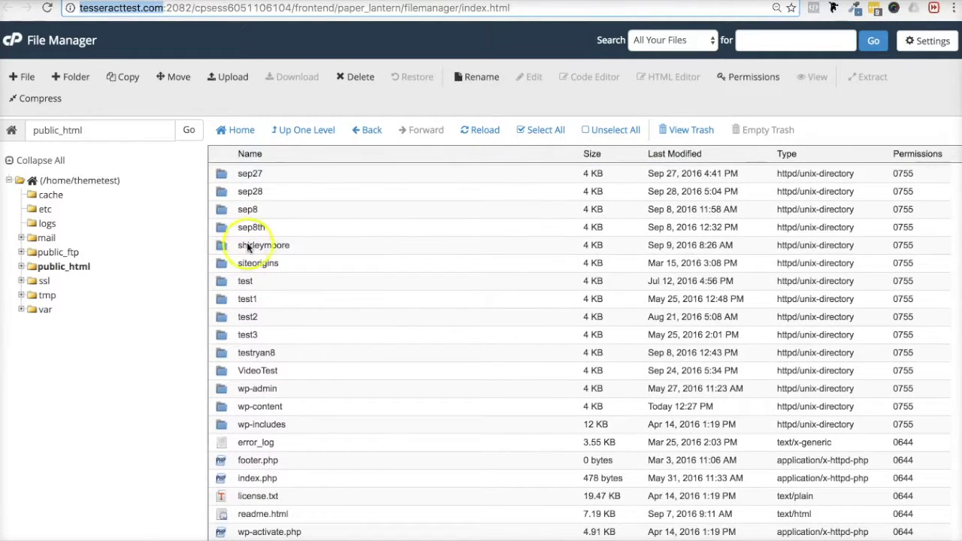
left_click(223, 408)
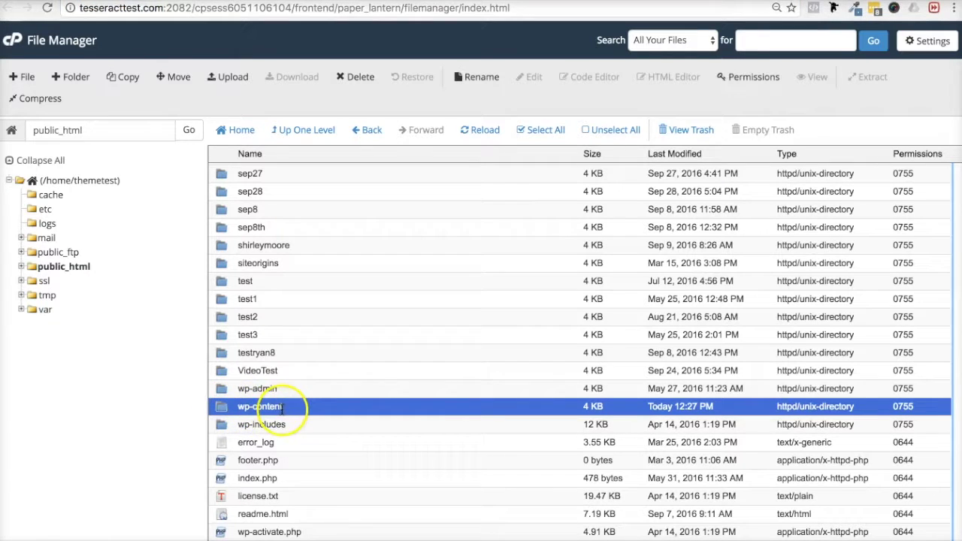
left_click_drag(248, 410, 217, 409)
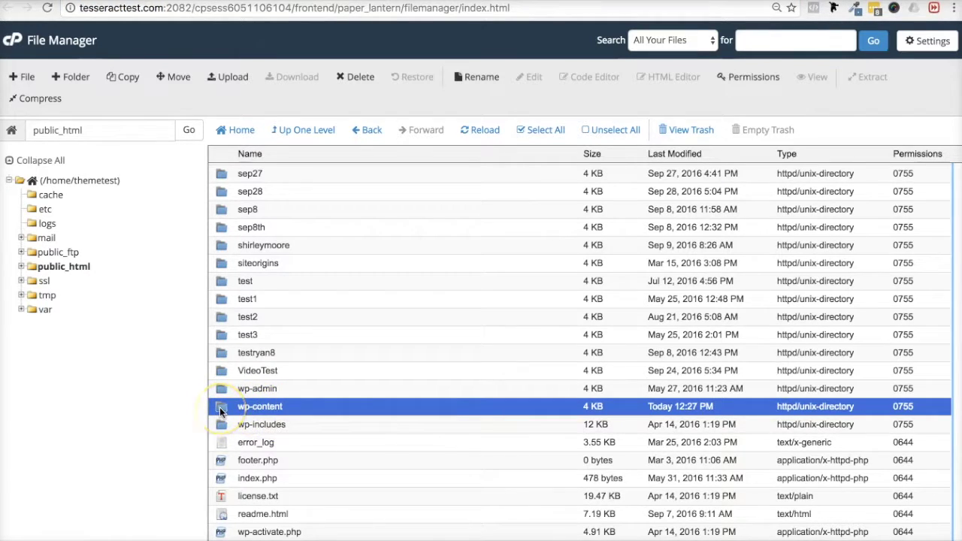
double_click(222, 410)
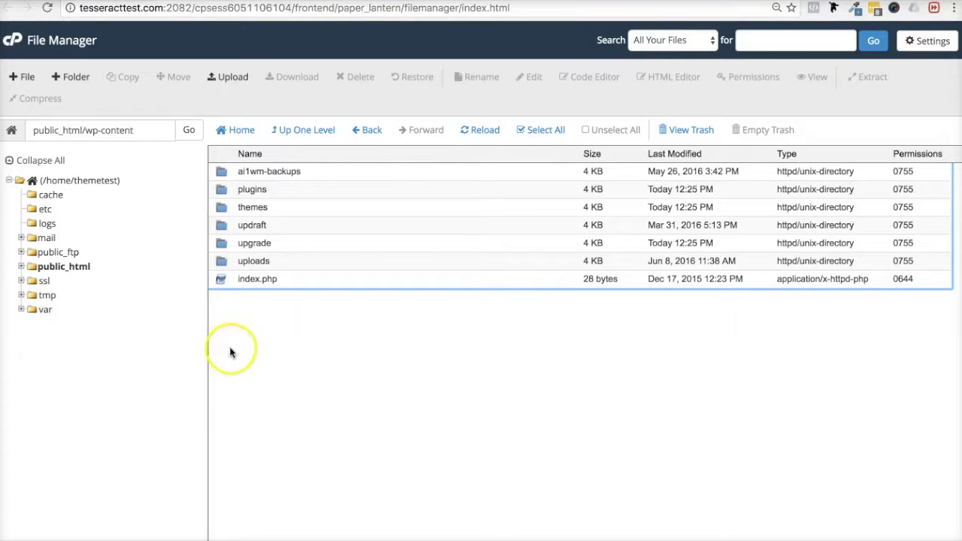
Open the themes folder in wp-content and select the TESSERACT theme folder.
left_click(226, 192)
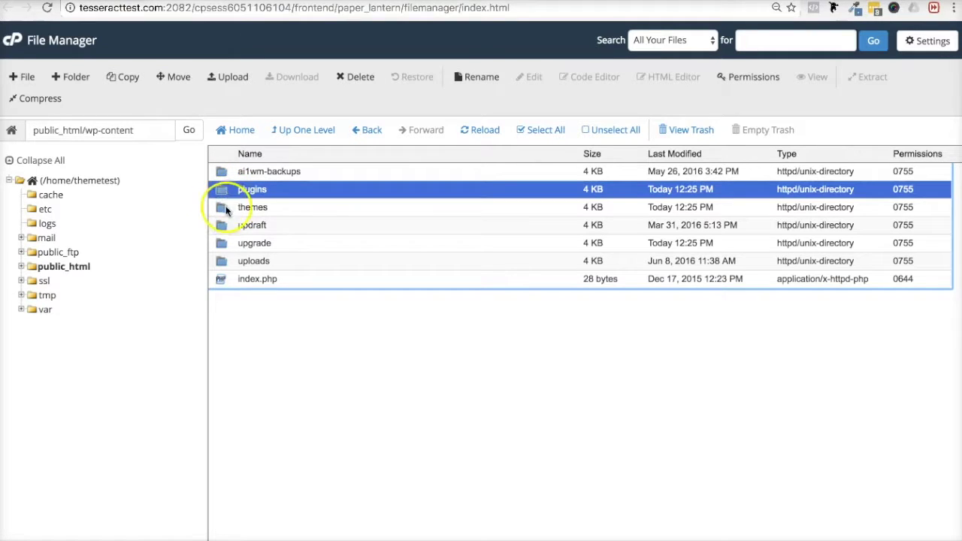
left_click(227, 213)
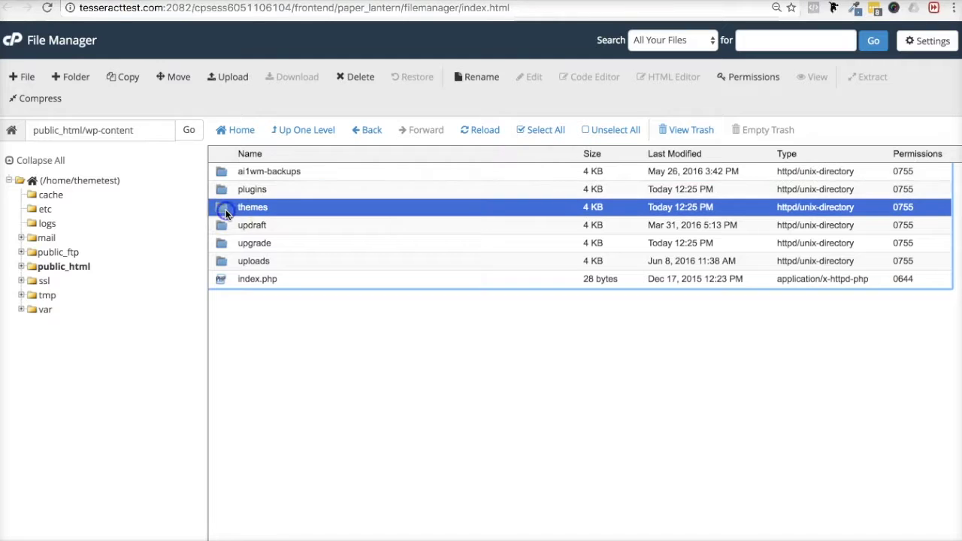
double_click(227, 213)
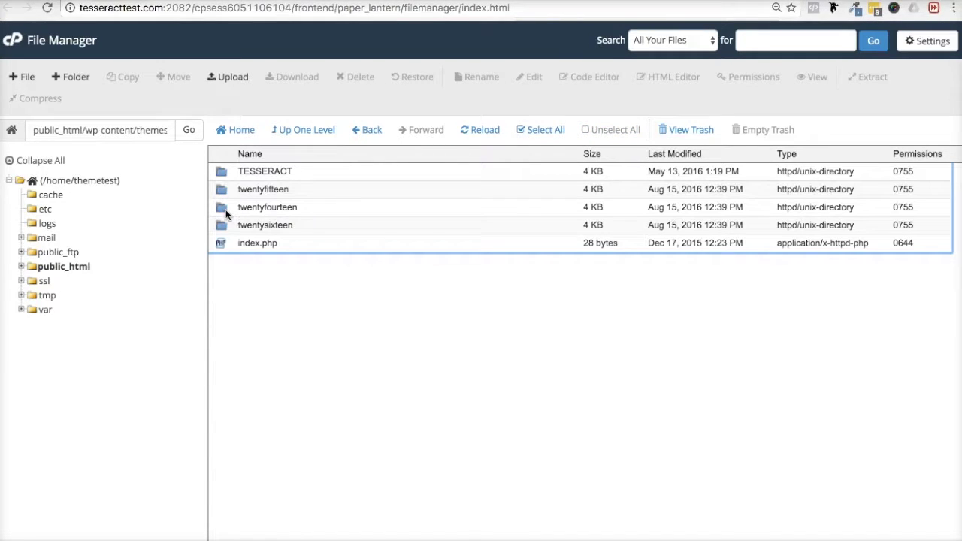
left_click(264, 172)
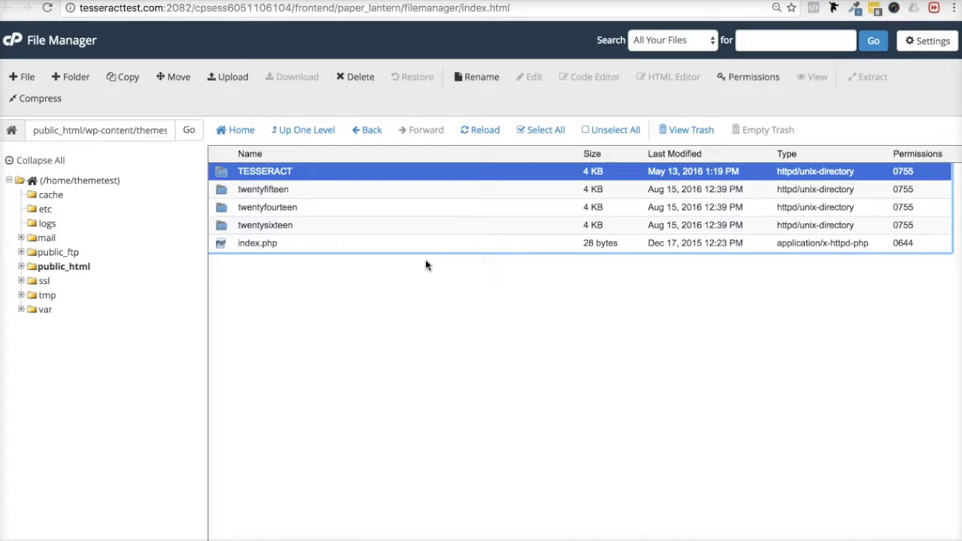
right_click(224, 173)
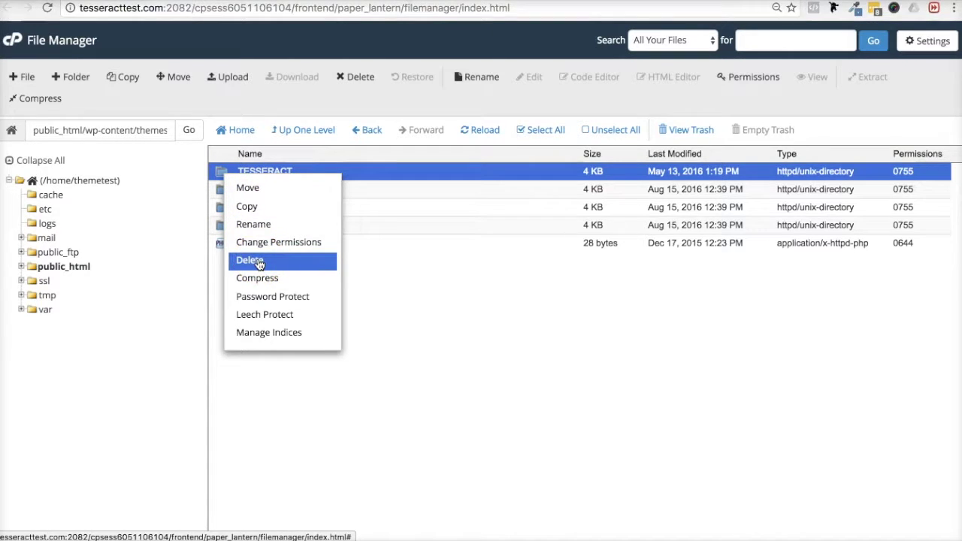
left_click(467, 293)
left_click(378, 174)
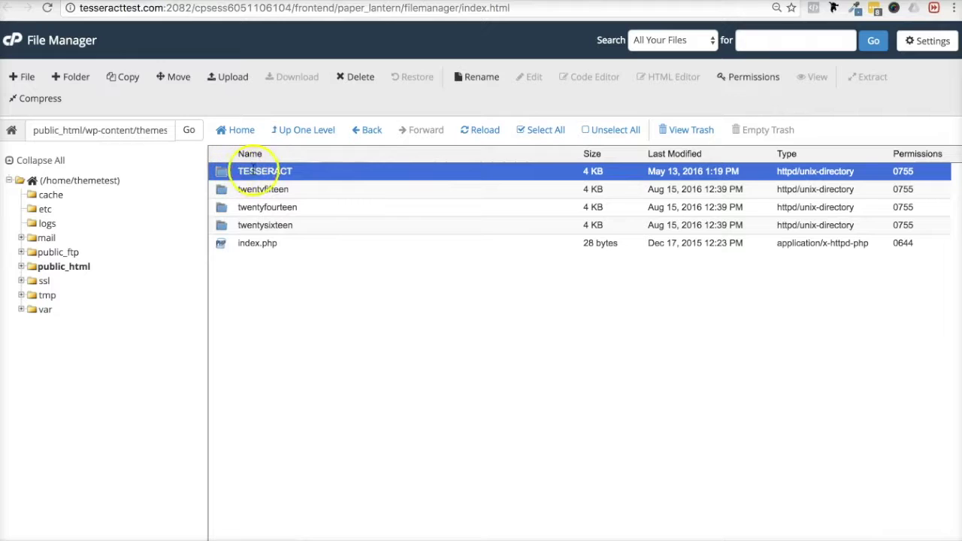
left_click(315, 305)
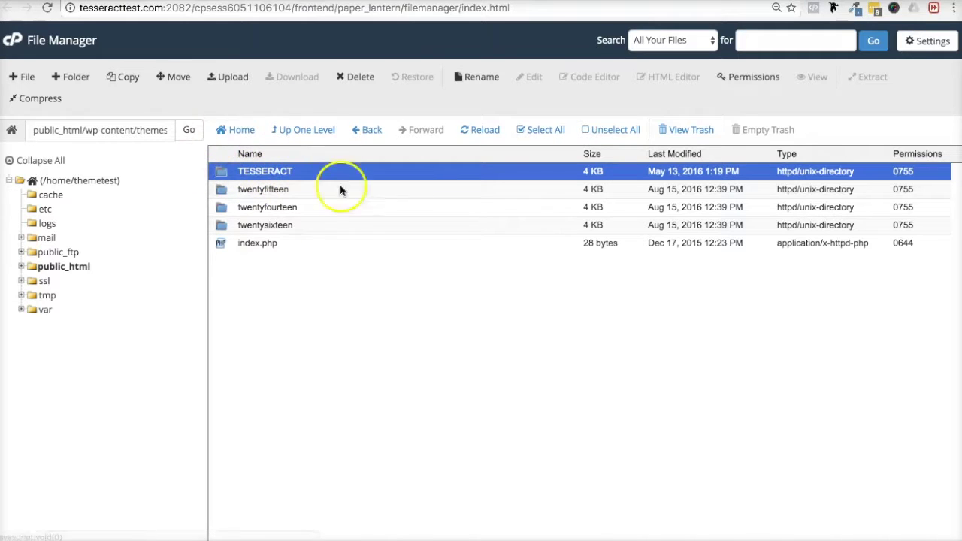
Permanently delete the TESSERACT theme folder, skipping the trash.
right_click(224, 174)
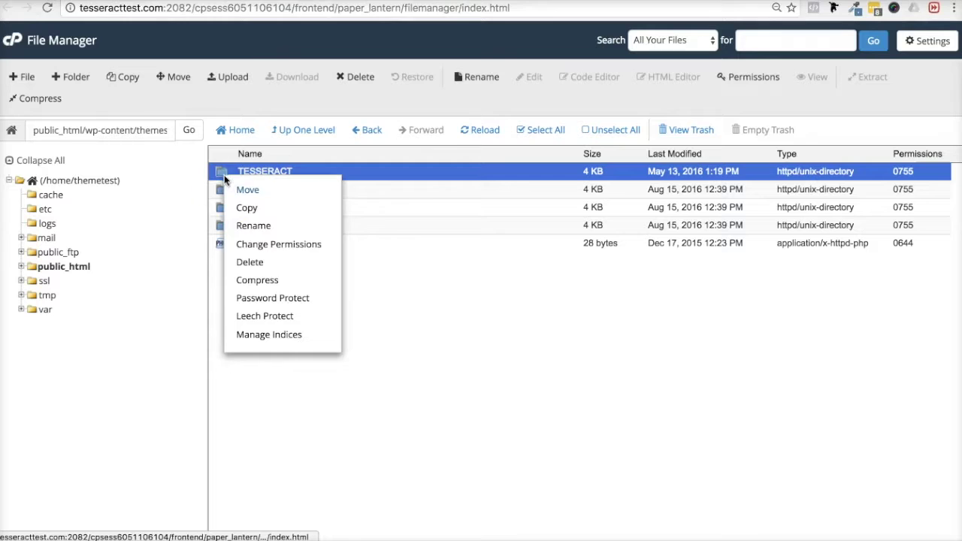
left_click(250, 262)
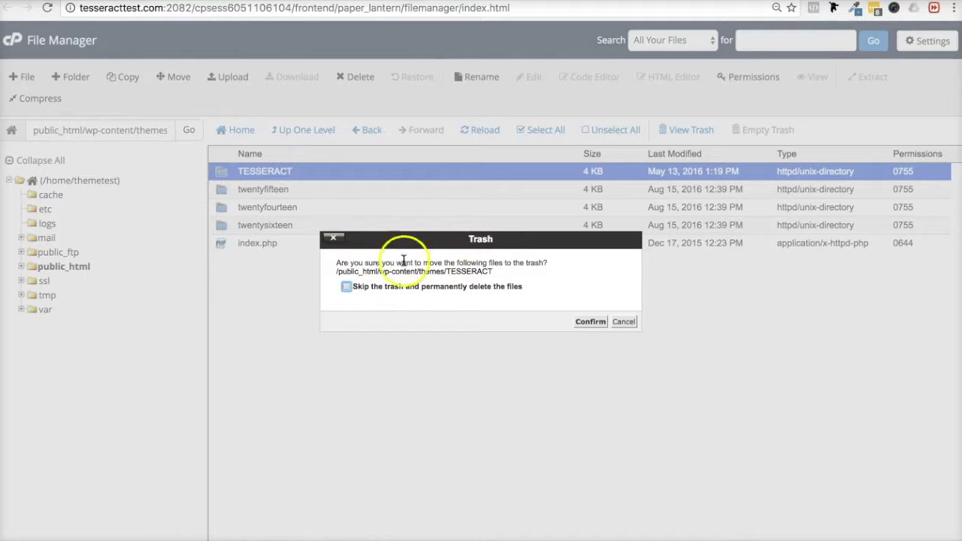
left_click(345, 287)
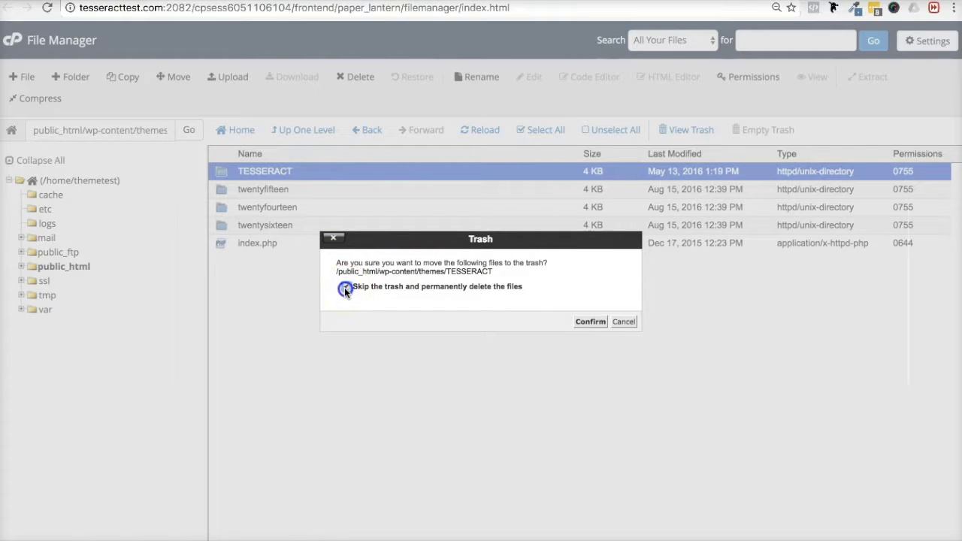
left_click(588, 322)
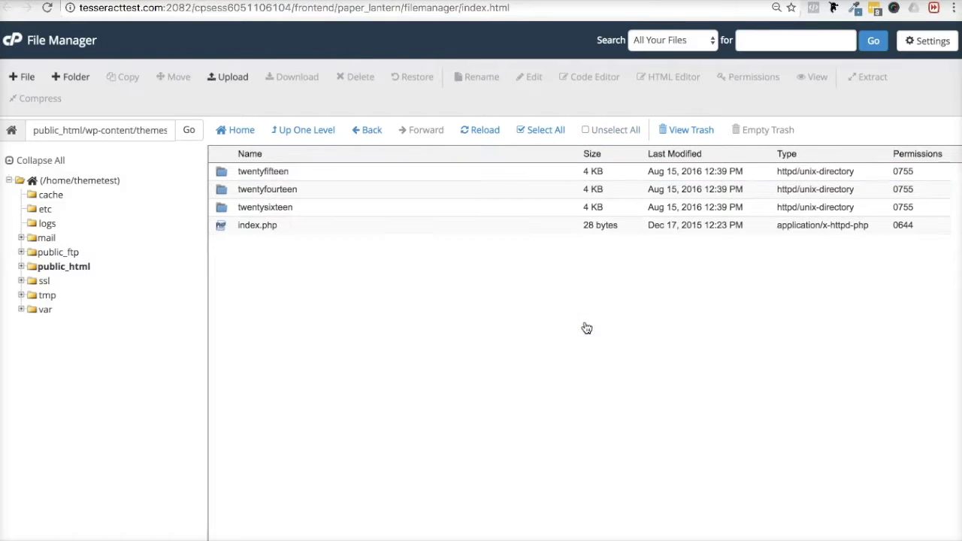
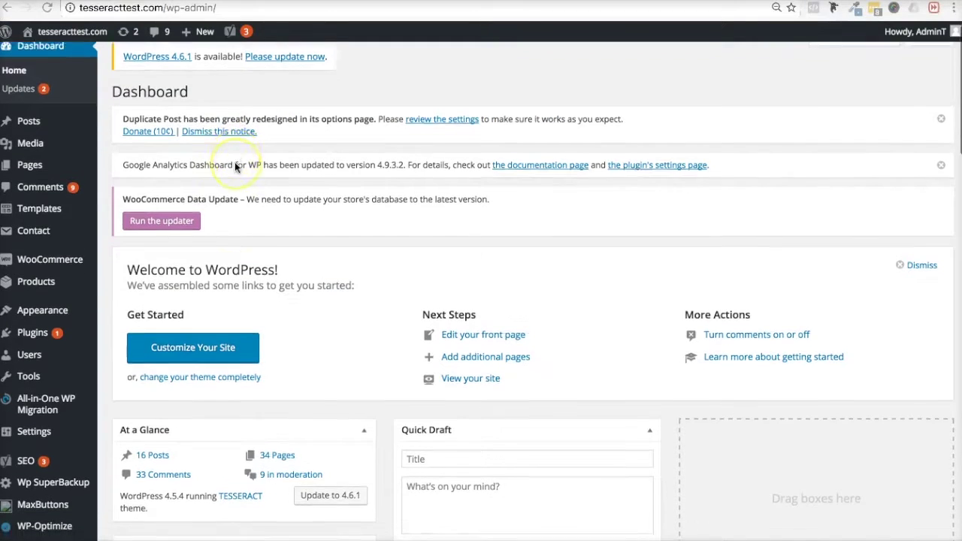
Switch to the WordPress dashboard of tesseracttest.com and open its Themes page.
scroll(235, 164, "down", 2)
scroll(235, 164, "up", 2)
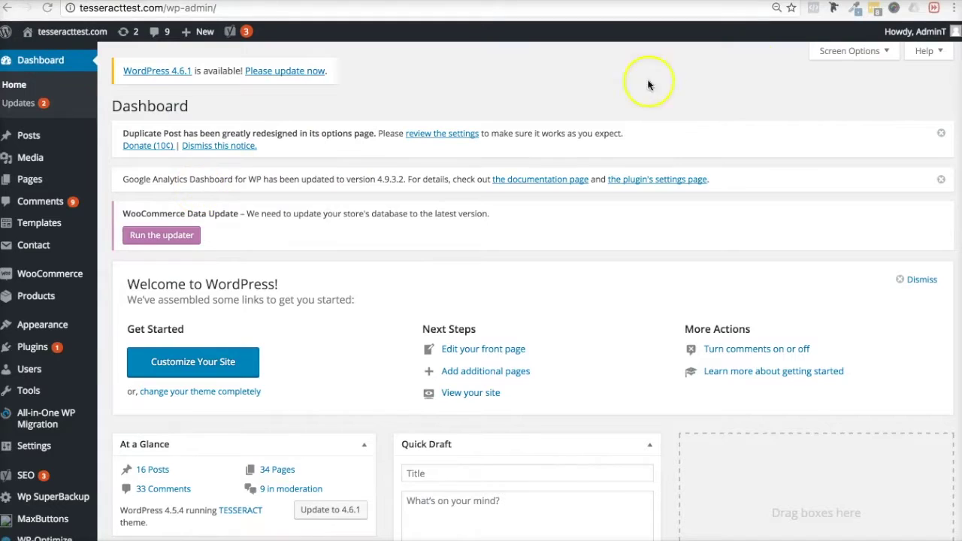
key("ctrl+Tab")
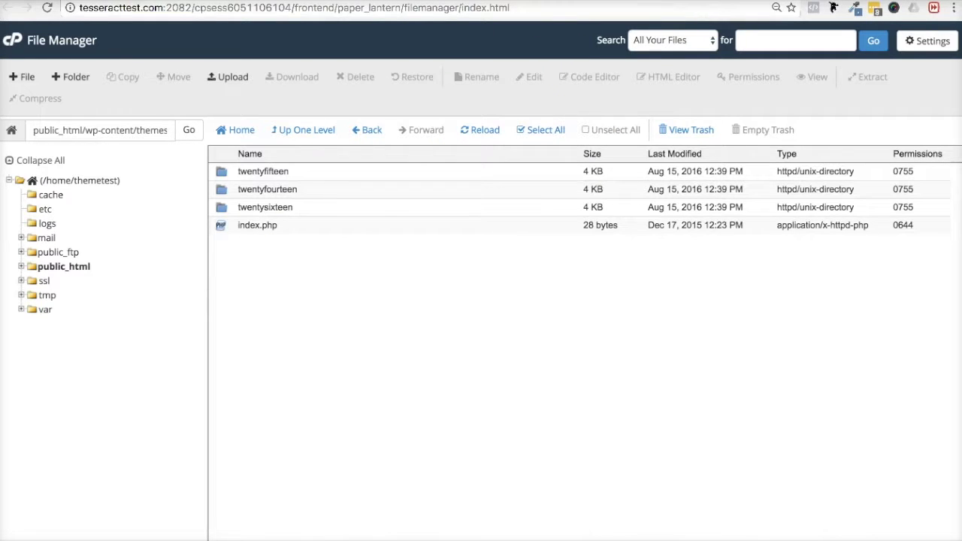
key("ctrl+shift+Tab")
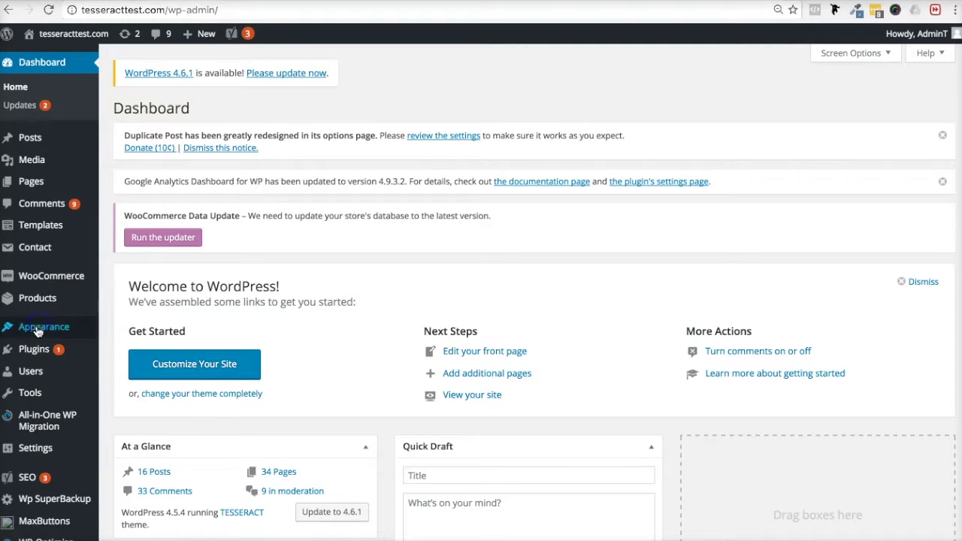
mouse_move(69, 332)
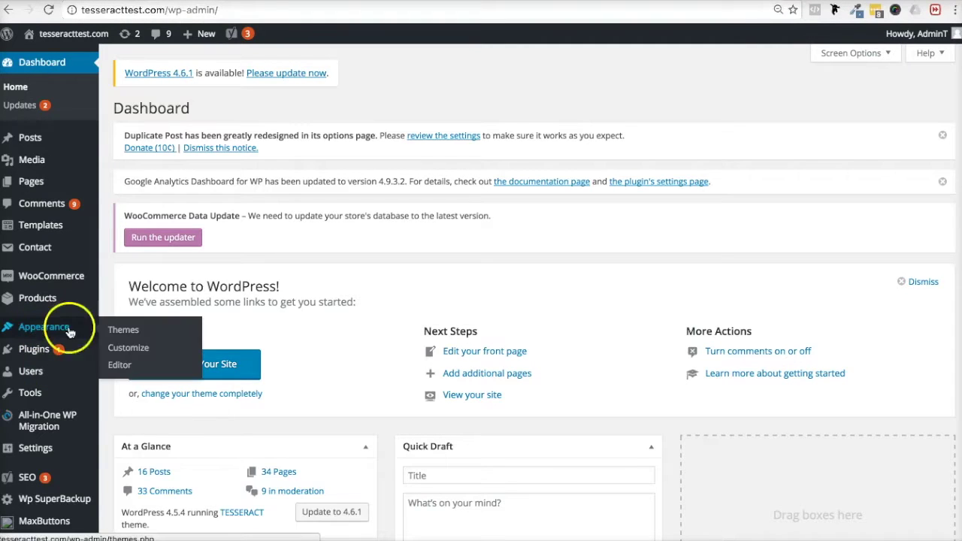
left_click(124, 333)
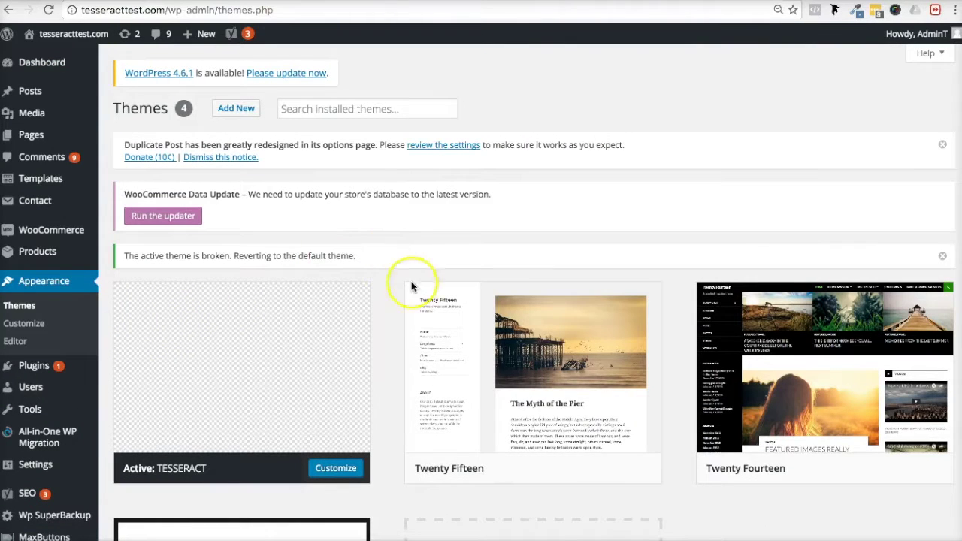
View the theme details of the deleted TESSERACT theme and close them.
scroll(273, 364, "down", 2)
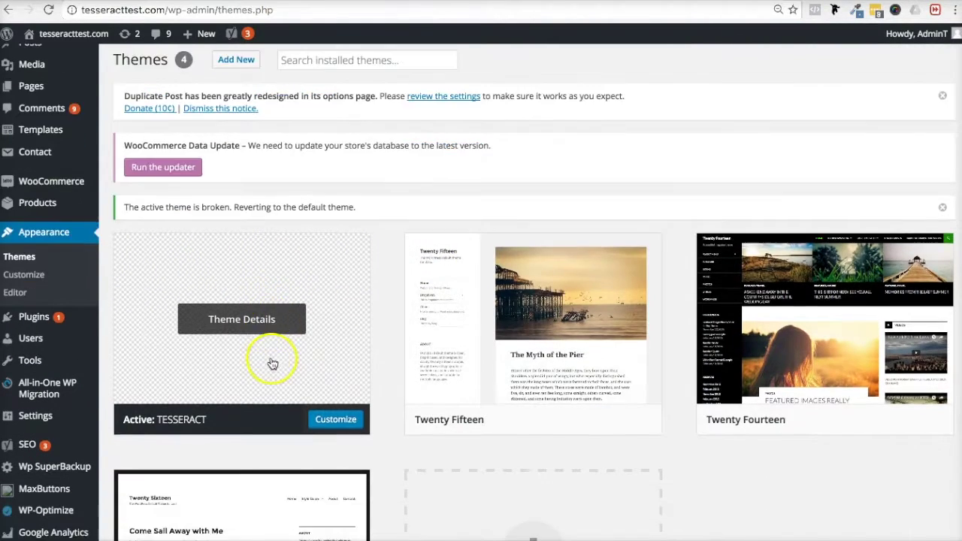
left_click(271, 296)
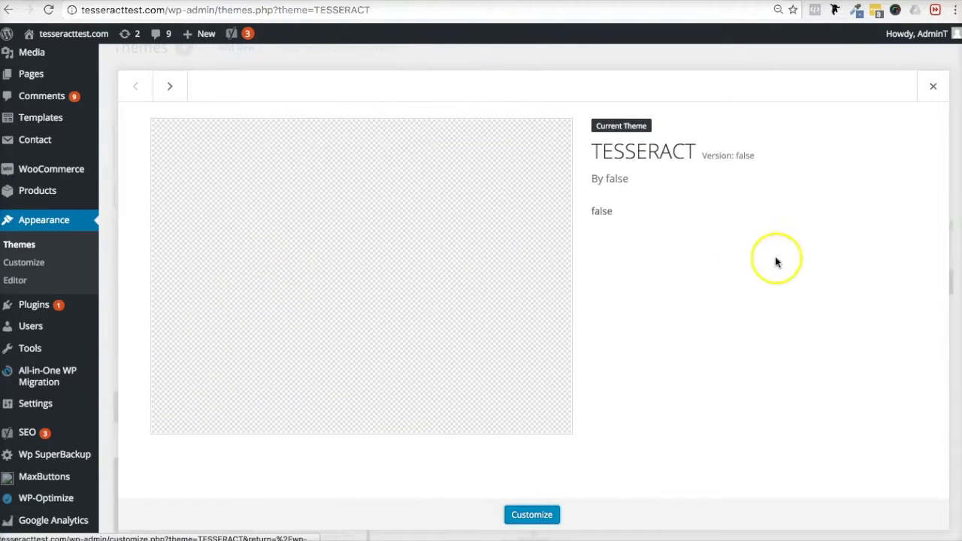
left_click(933, 89)
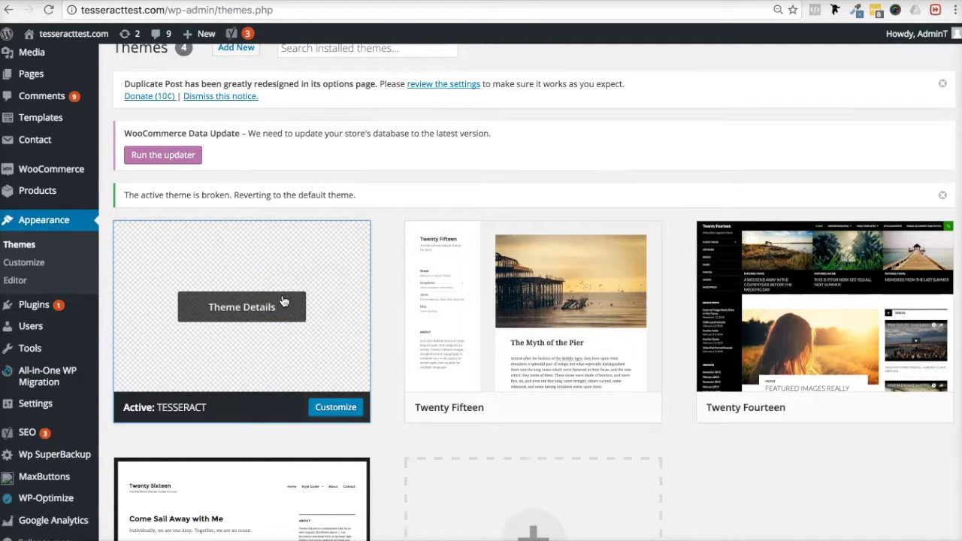
Reload the Themes page and review the installed and active themes.
left_click(49, 9)
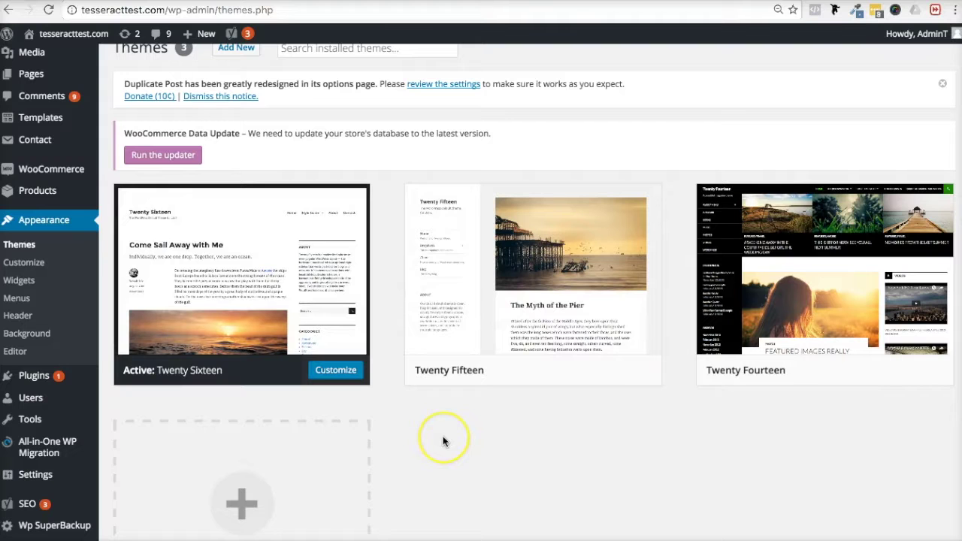
scroll(443, 443, "up", 1)
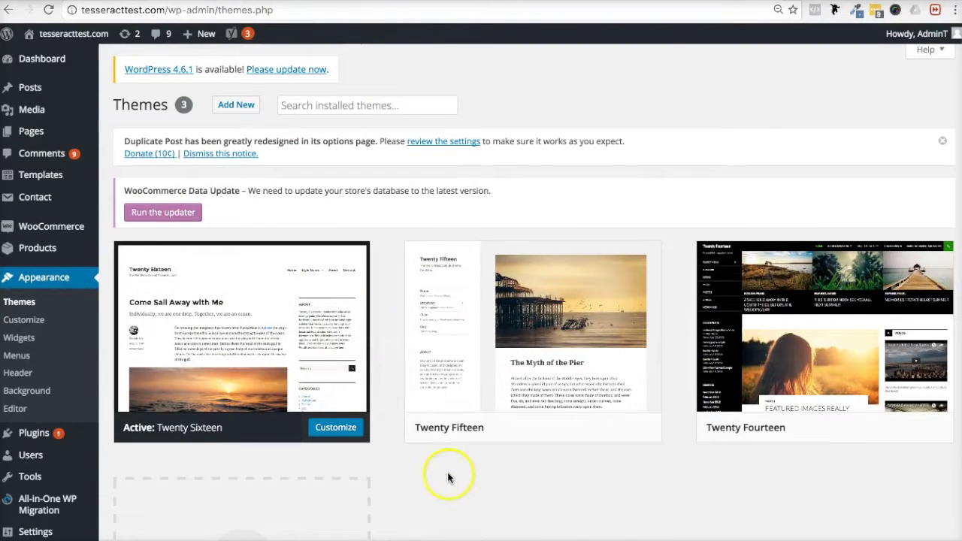
scroll(447, 472, "down", 2)
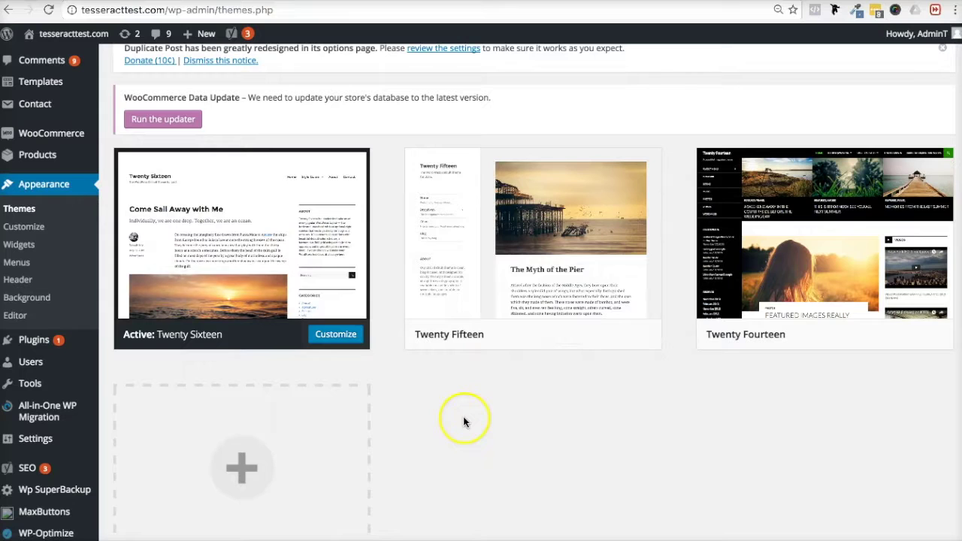
mouse_move(507, 230)
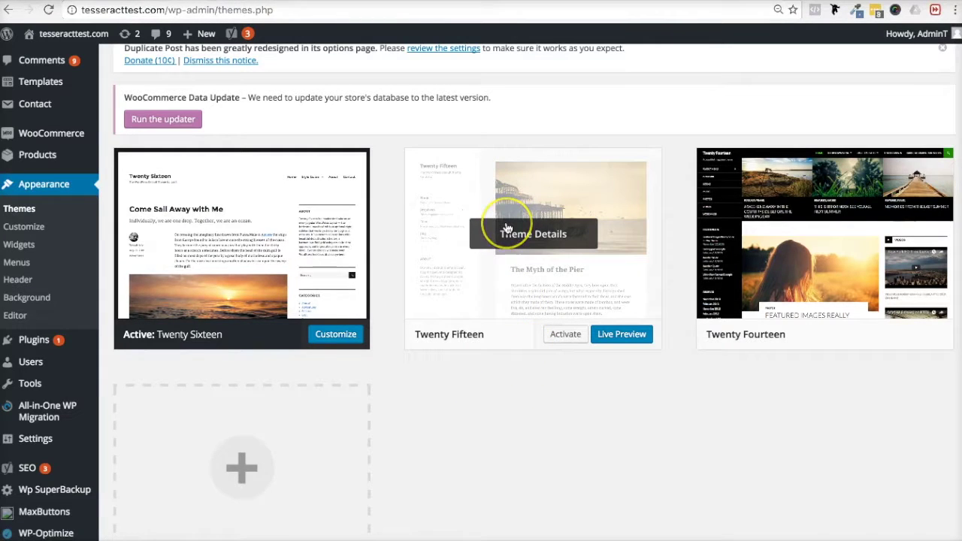
Open tesseracttheme.com in a new browser tab and download the Tesseract theme.
key("super+t")
type("tesseracttheme.com")
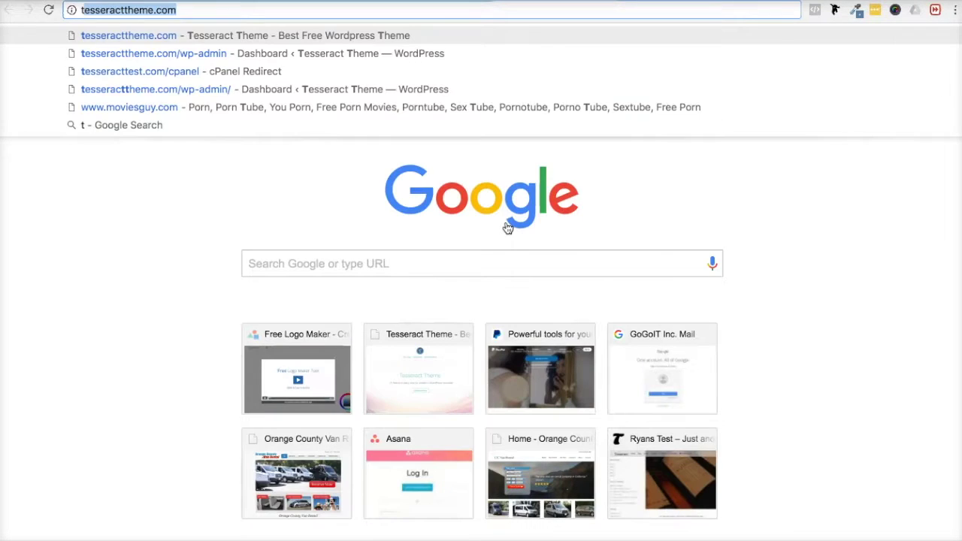
key("Return")
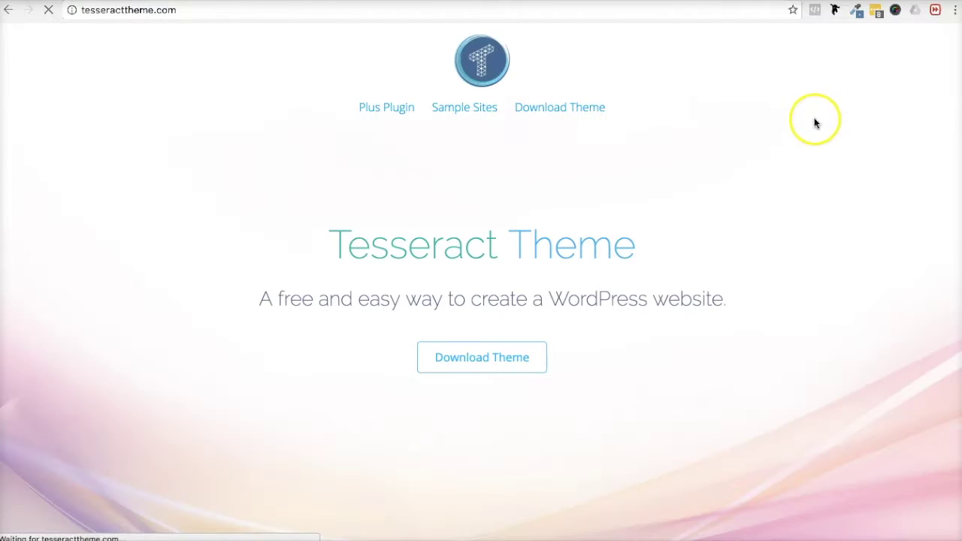
left_click(535, 113)
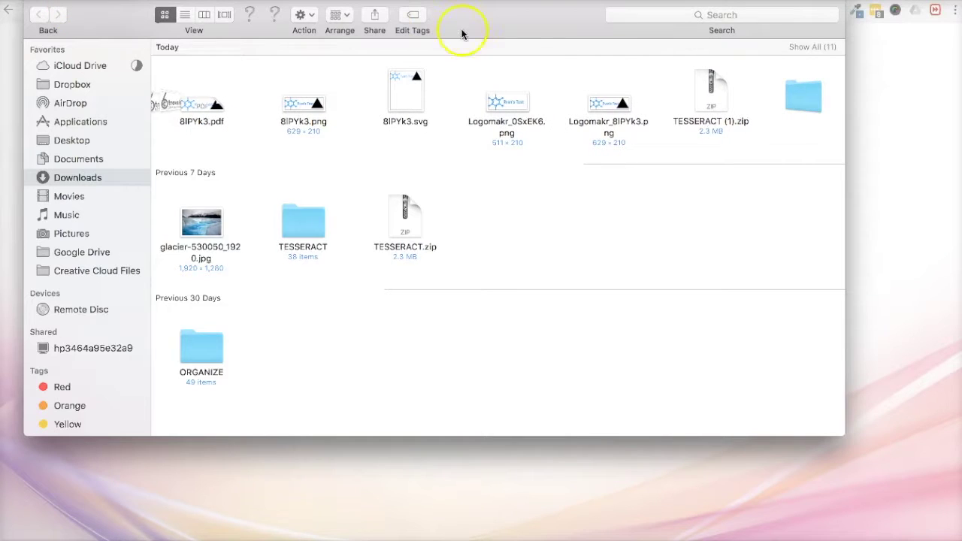
Unzip TESSERACT (1).zip in the Downloads folder and compare it with the older TESSERACT.zip.
double_click(706, 93)
left_click(609, 96)
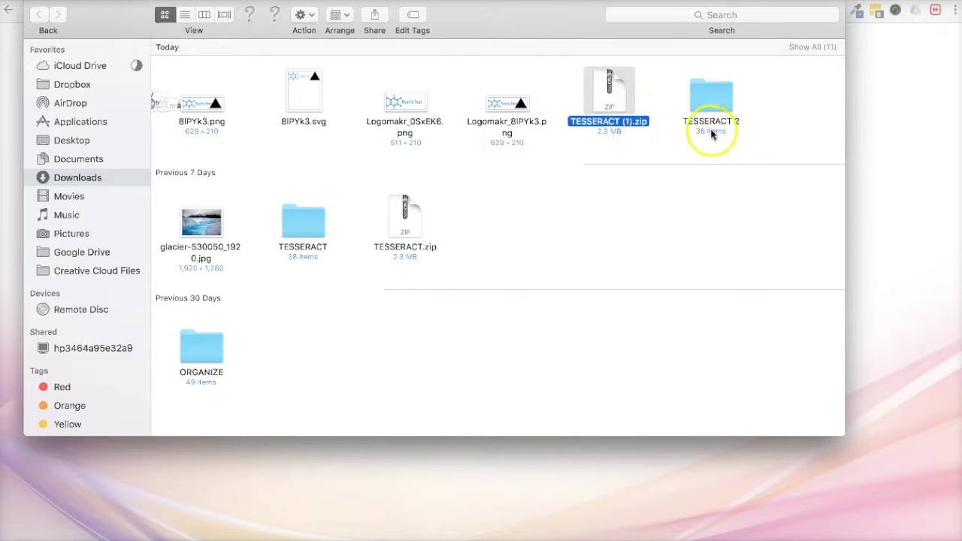
left_click(413, 213)
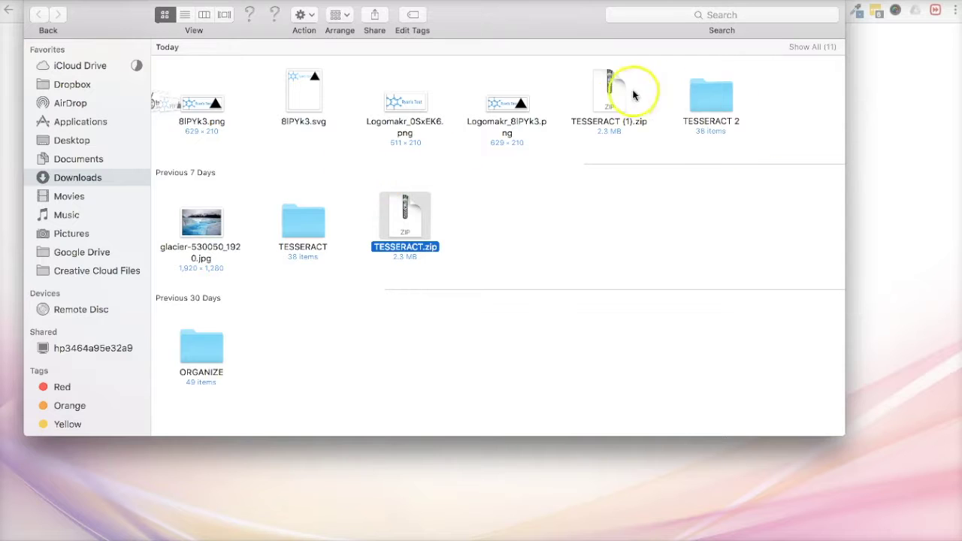
left_click(606, 91)
Trash TESSERACT (1).zip, TESSERACT 2 and the neighbouring logo files, and move the older TESSERACT folder and zip into ORGANIZE, replacing existing copies.
left_click_drag(780, 106, 30, 89)
left_click_drag(495, 133, 752, 538)
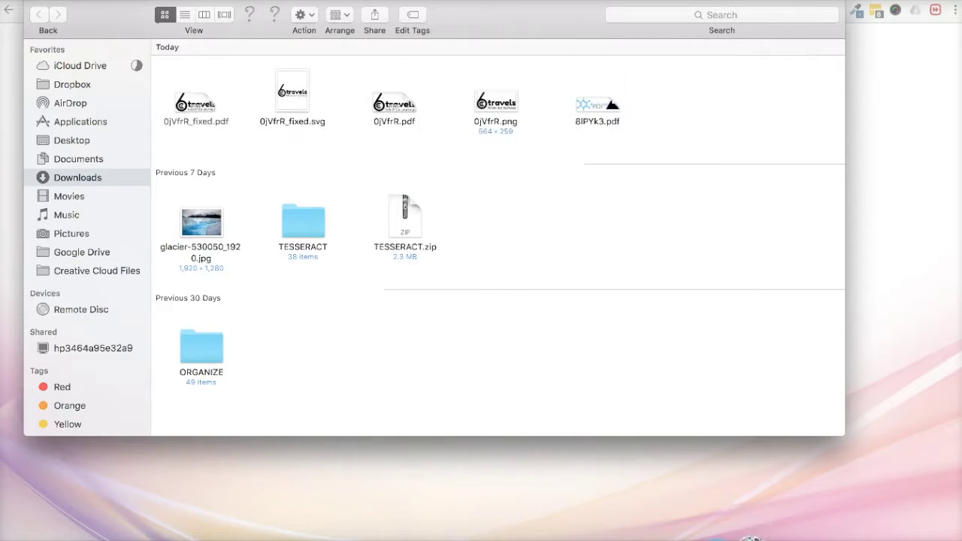
left_click_drag(469, 214, 200, 345)
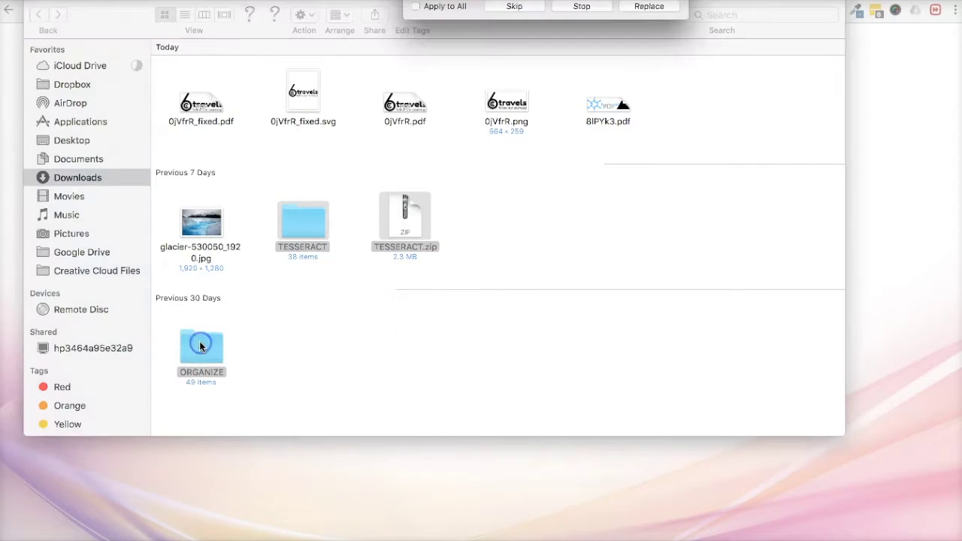
left_click(646, 7)
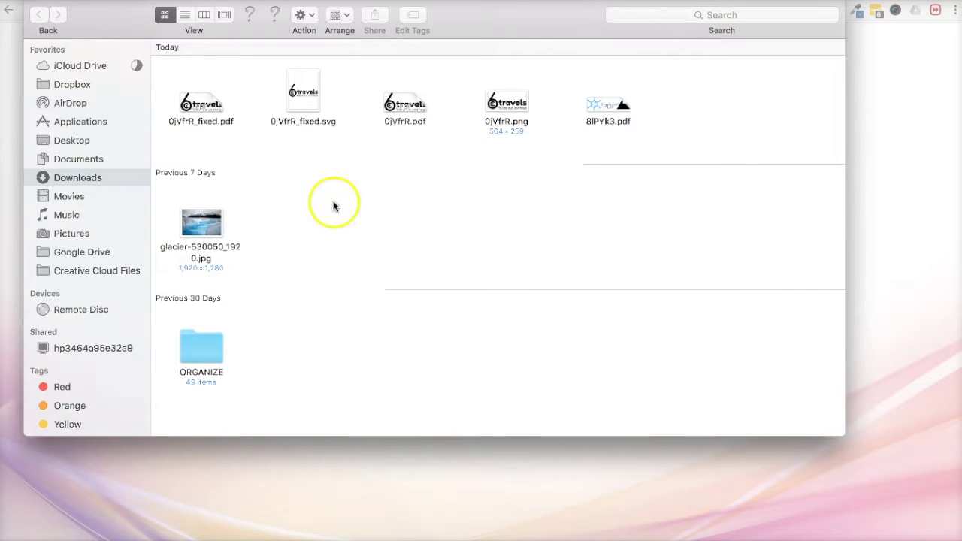
Move the remaining logo files and the glacier image from Downloads to the trash.
left_click_drag(670, 125, 159, 80)
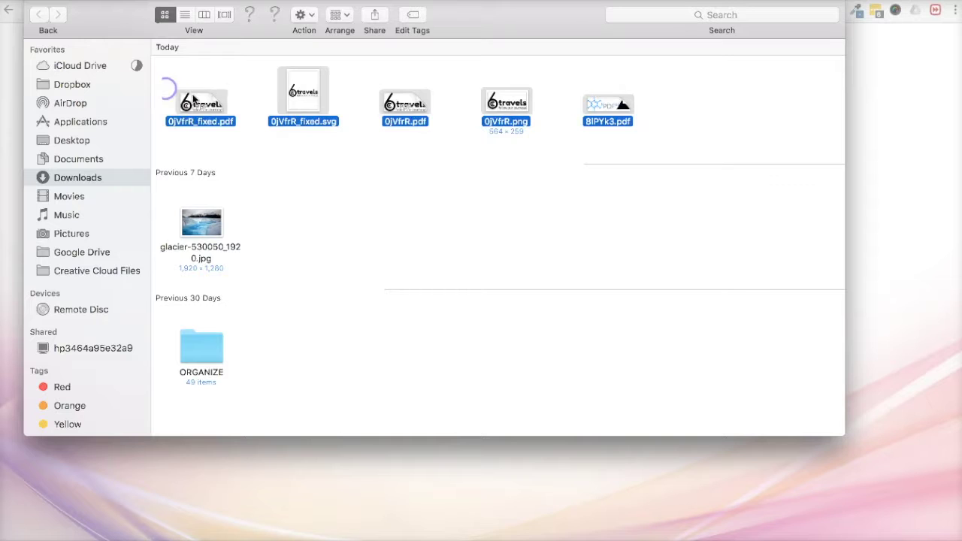
key("super+BackSpace")
left_click(205, 102)
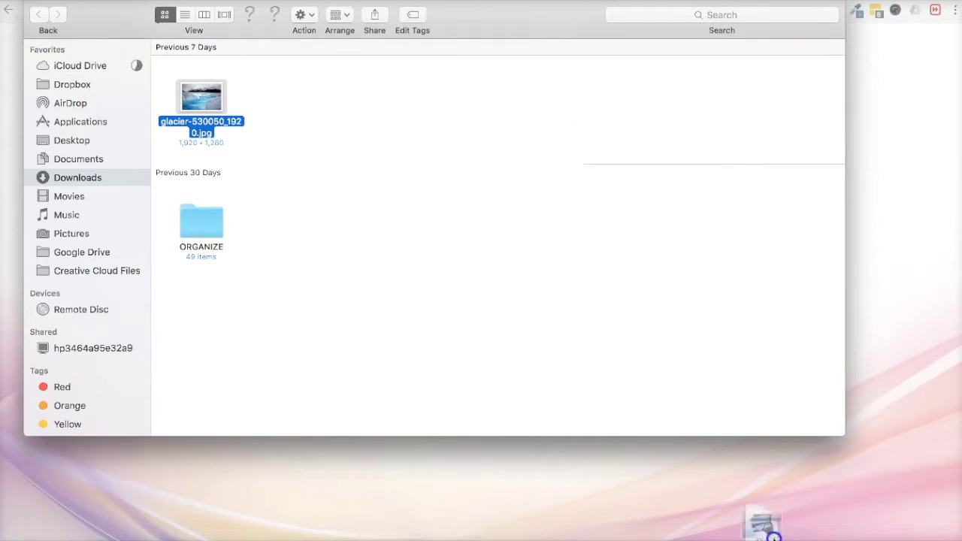
key("super+BackSpace")
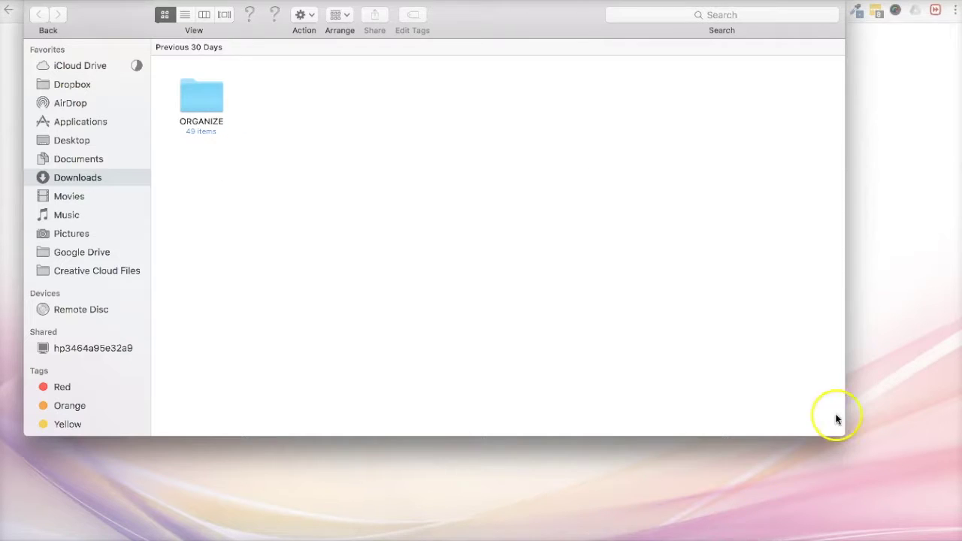
Download the Tesseract theme again from its website and select the new TESSERACT.zip in Downloads.
left_click(875, 304)
left_click(577, 89)
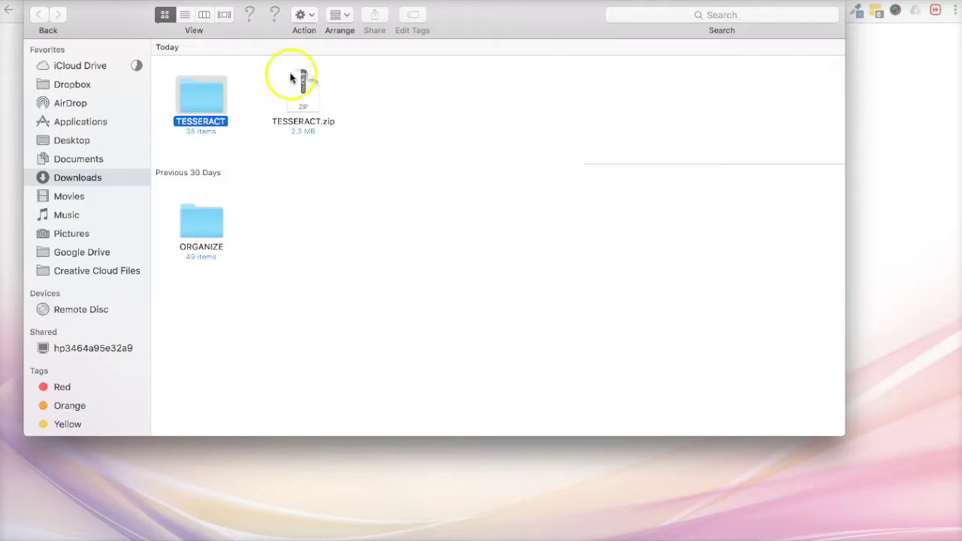
left_click(305, 90)
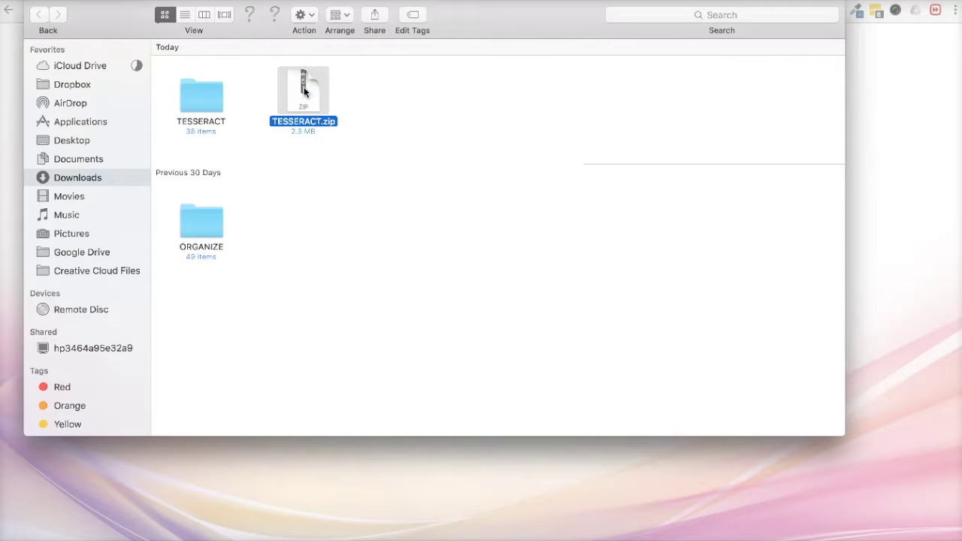
Return to the WordPress Themes page and open the upload form for adding a new theme from a zip file.
left_click(881, 111)
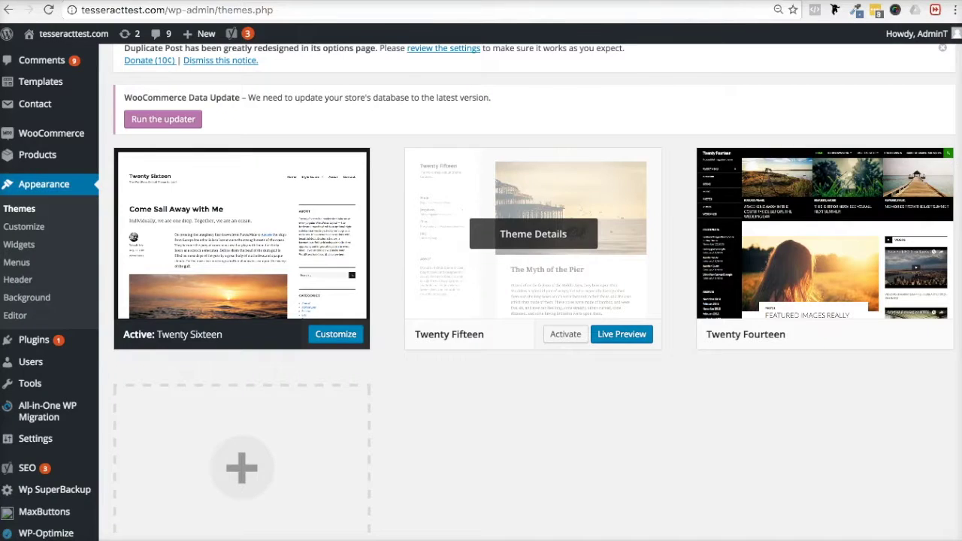
scroll(480, 238, "up", 3)
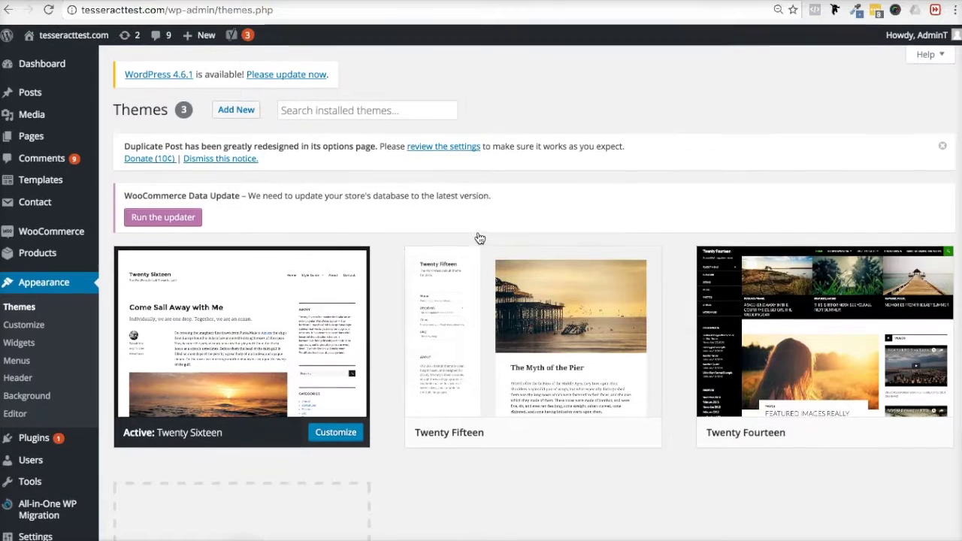
left_click(224, 113)
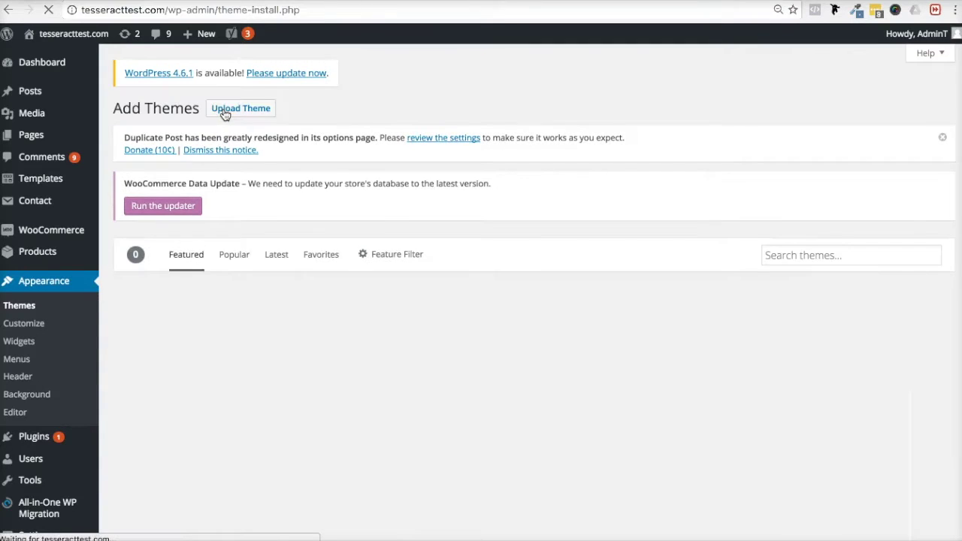
left_click(239, 118)
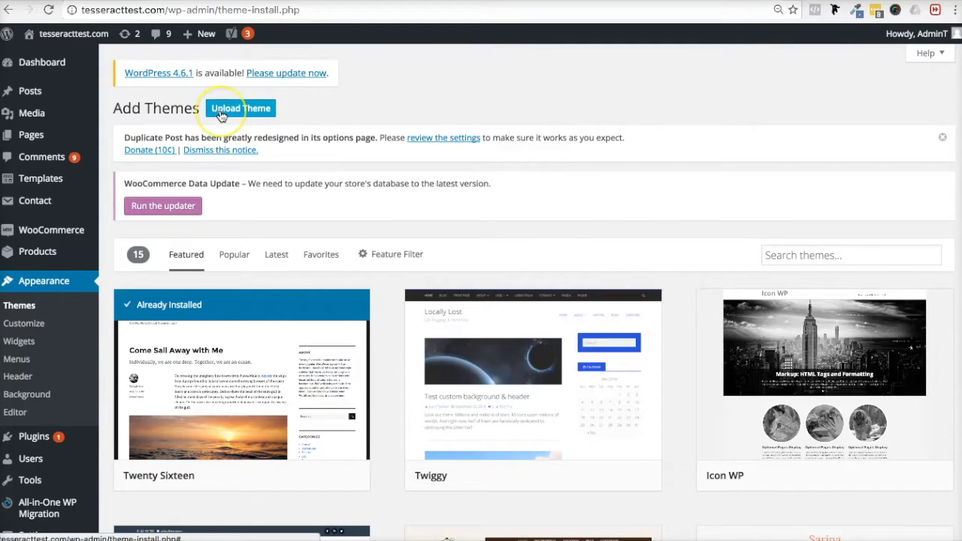
left_click(220, 111)
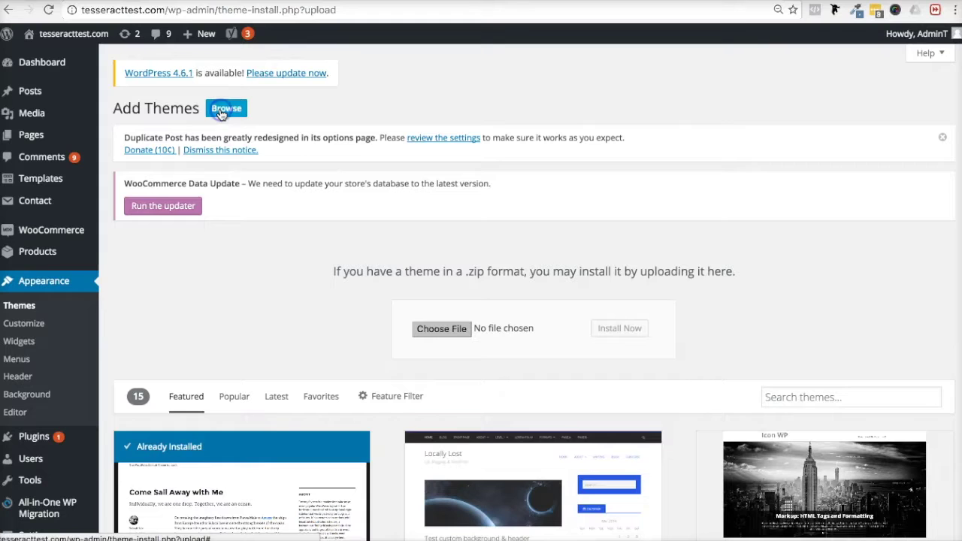
Upload TESSERACT.zip from Downloads, install it as a WordPress theme and activate it.
left_click(433, 330)
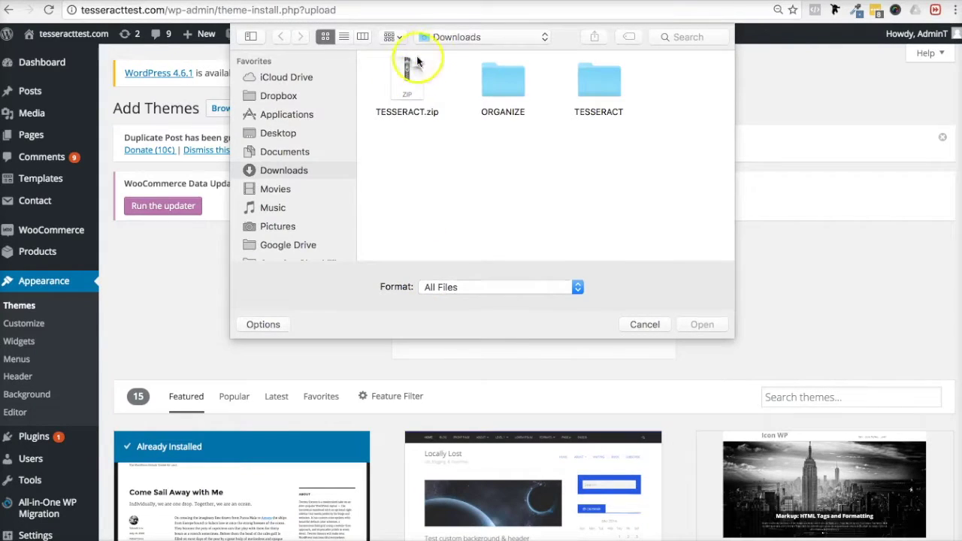
left_click(408, 81)
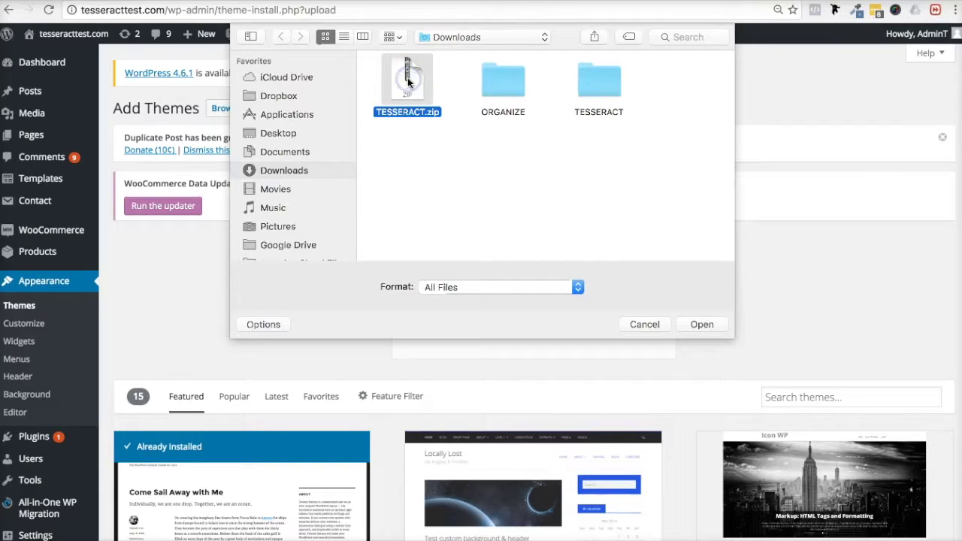
left_click(397, 113)
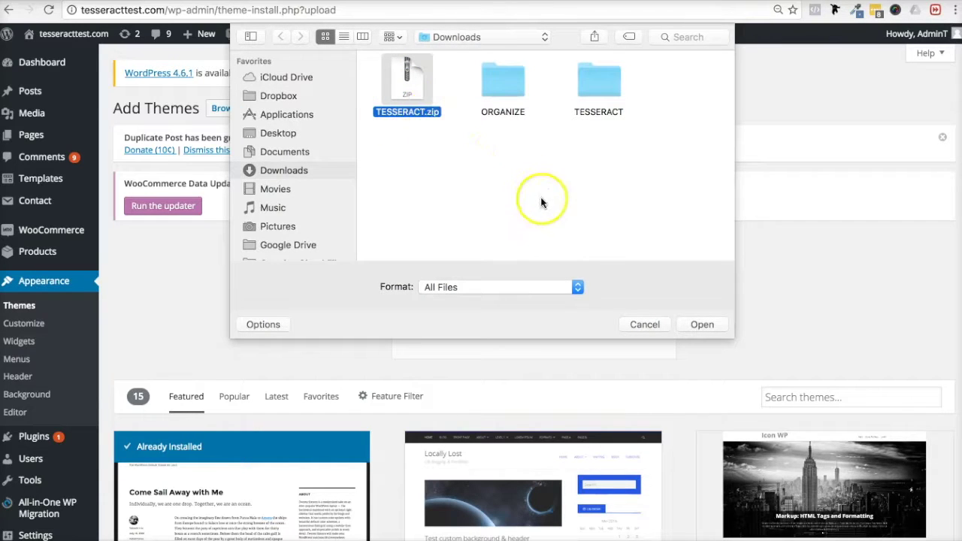
left_click(690, 330)
left_click(621, 329)
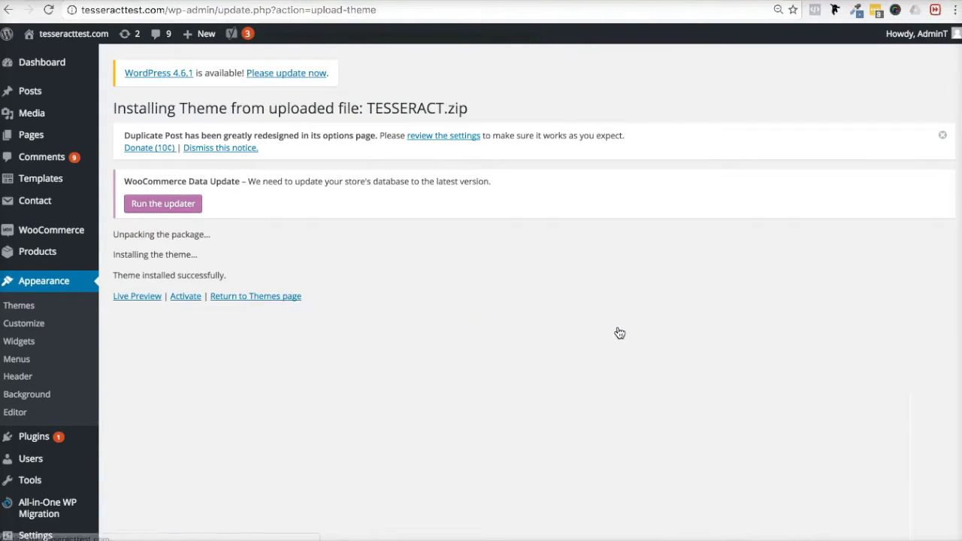
left_click(193, 298)
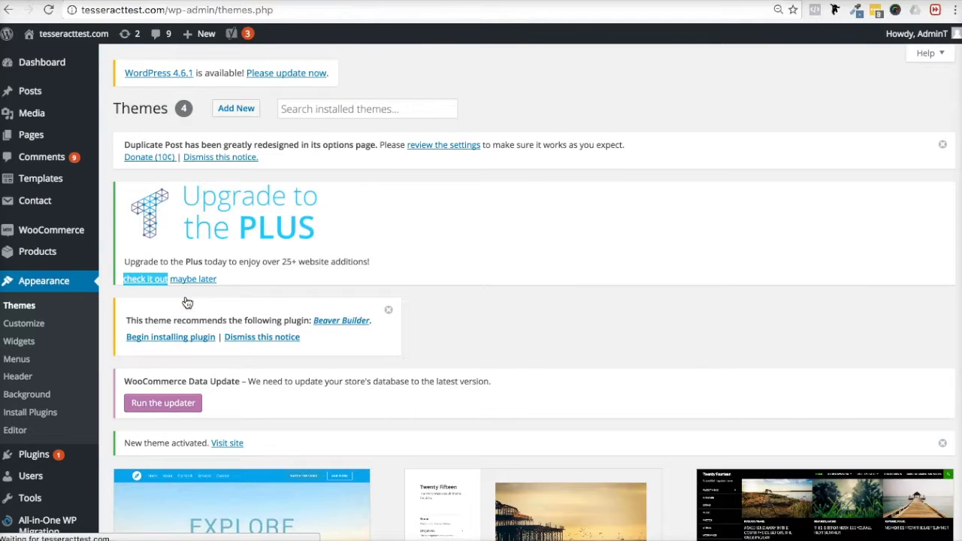
View the details of the active Tesseract theme on the Themes page and close them.
scroll(599, 299, "down", 3)
scroll(599, 299, "down", 3)
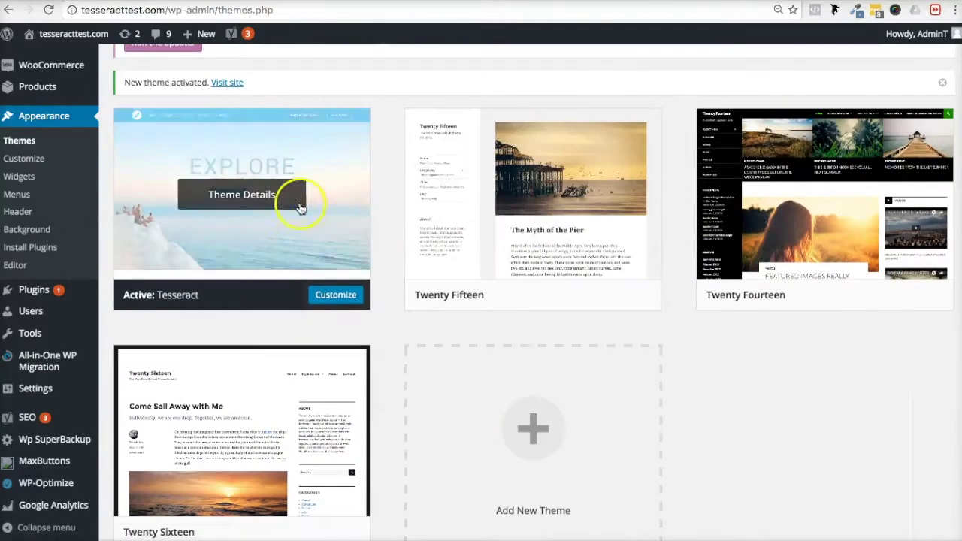
left_click(301, 197)
left_click(933, 86)
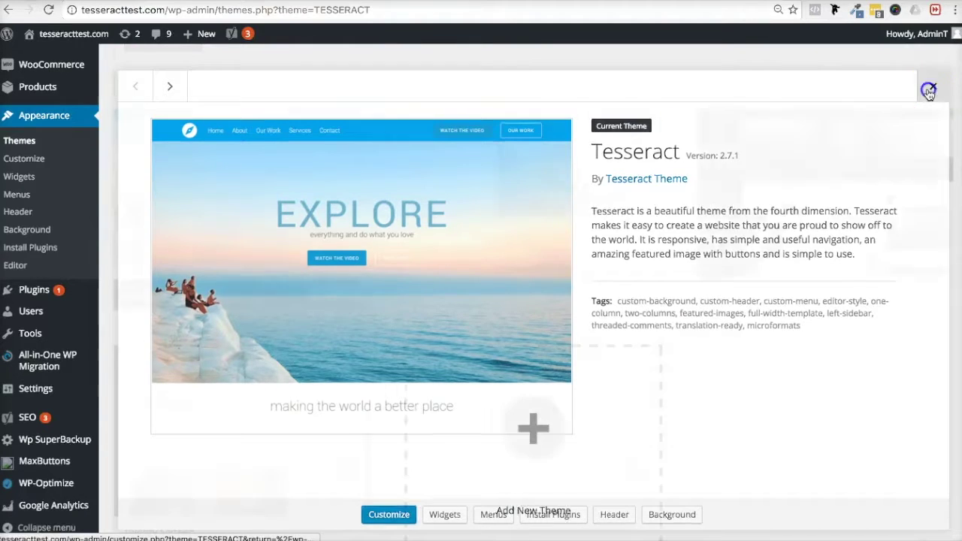
scroll(712, 379, "up", 1)
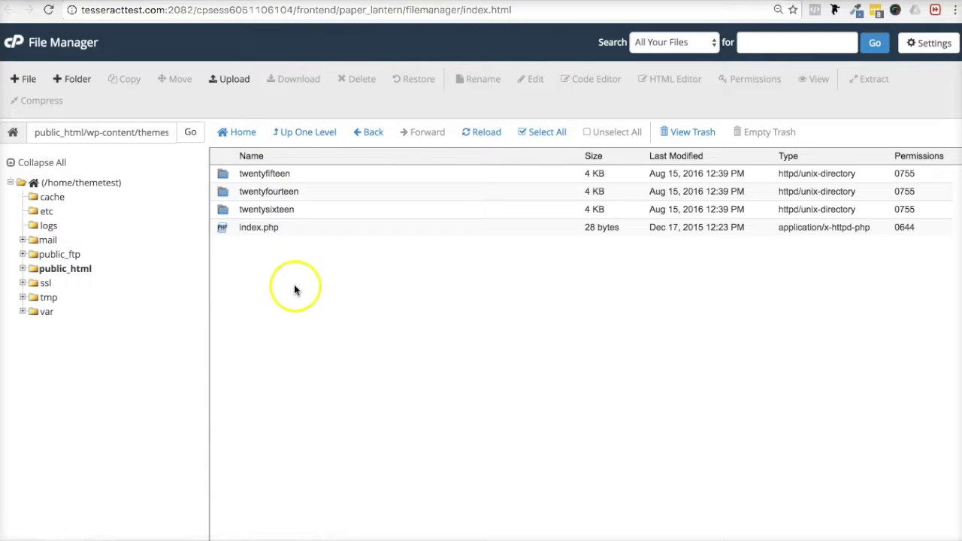
In cPanel's File Manager, refresh the themes folder listing and permanently delete the TESSERACT folder, skipping the trash.
left_click(233, 83)
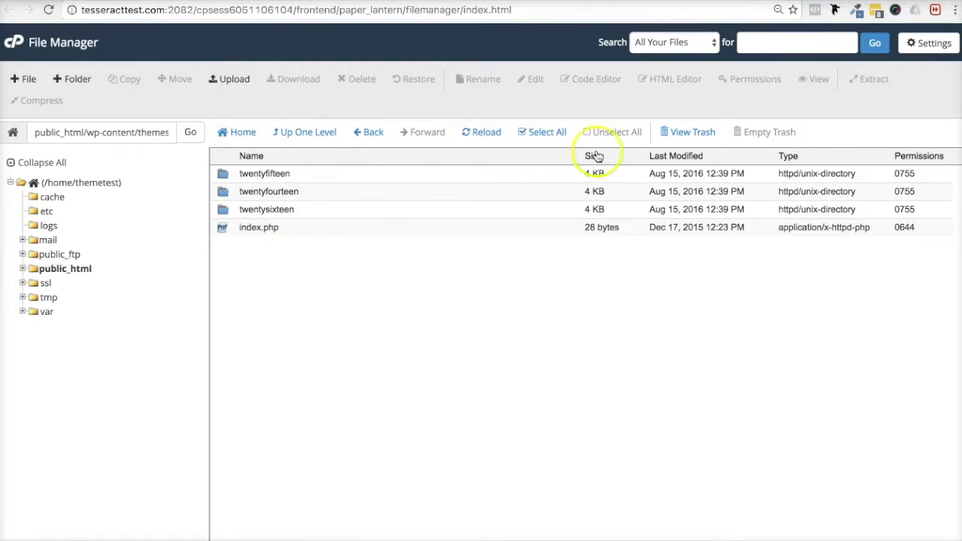
left_click(488, 133)
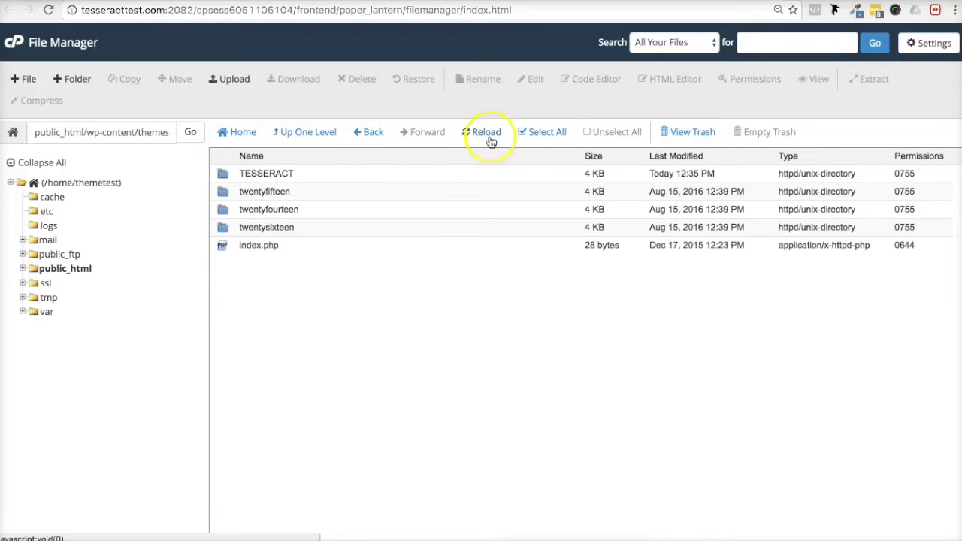
left_click(256, 173)
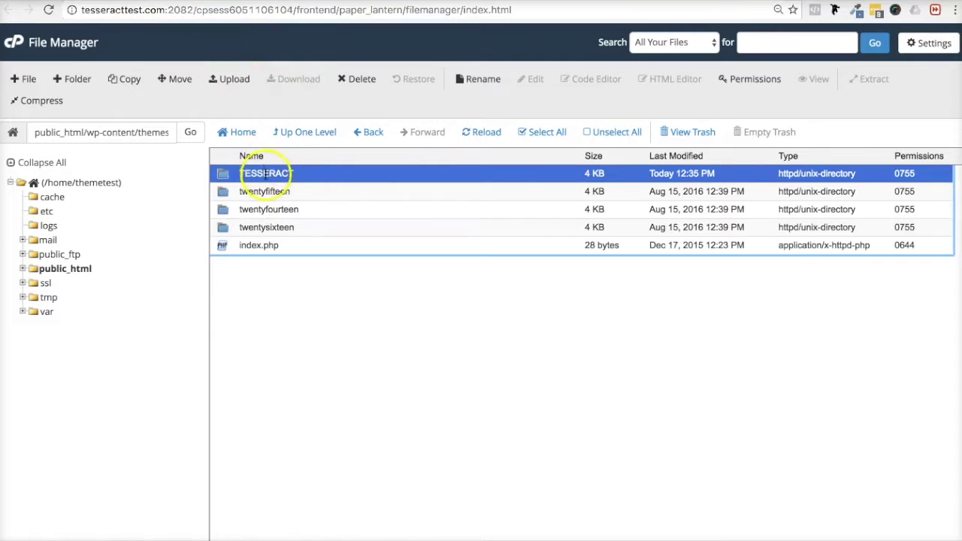
right_click(337, 178)
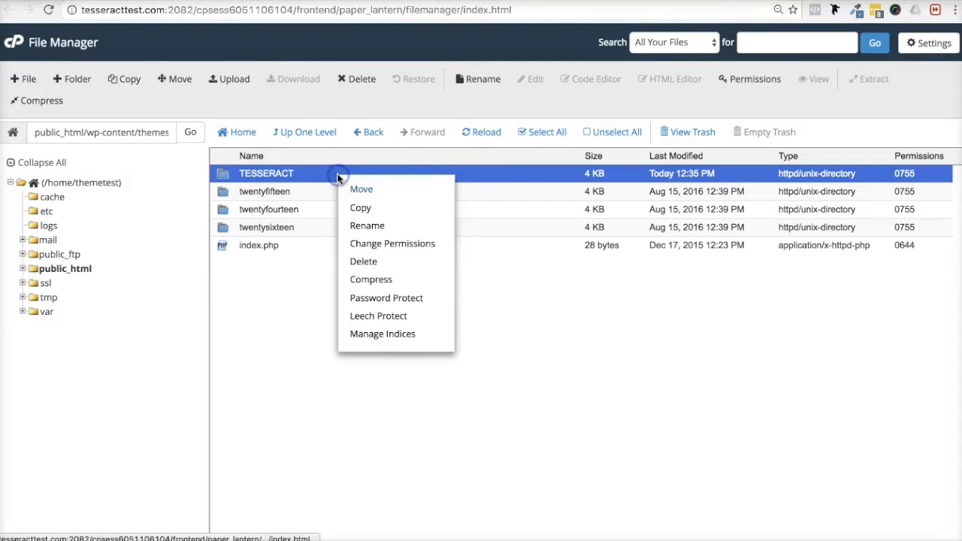
left_click(372, 266)
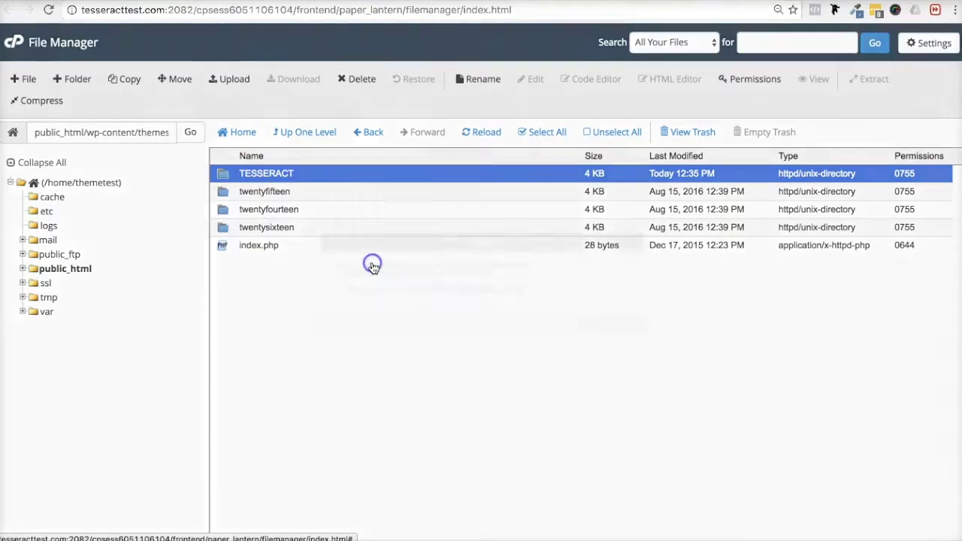
left_click(348, 289)
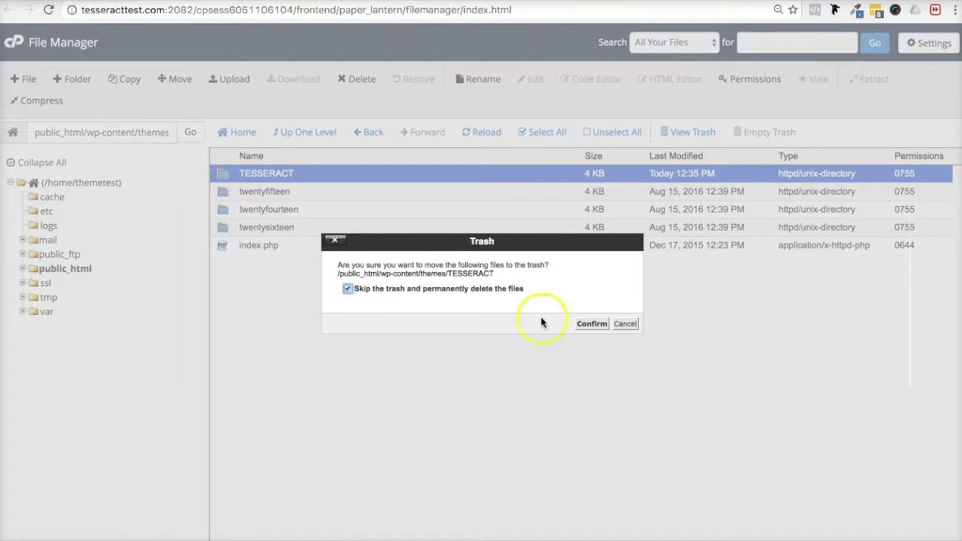
left_click(590, 326)
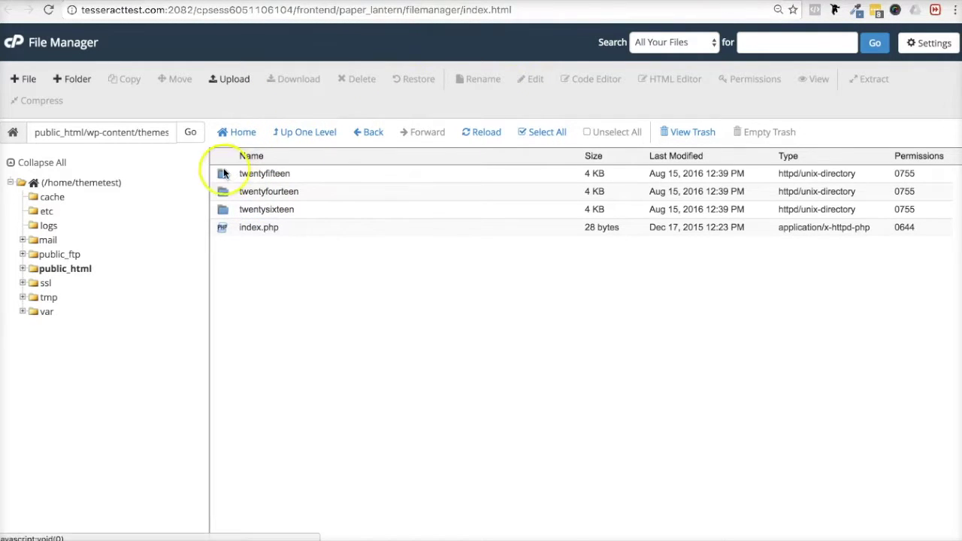
Open the file upload page for the public_html/wp-content/themes folder and select TESSERACT.zip in Downloads.
left_click(230, 84)
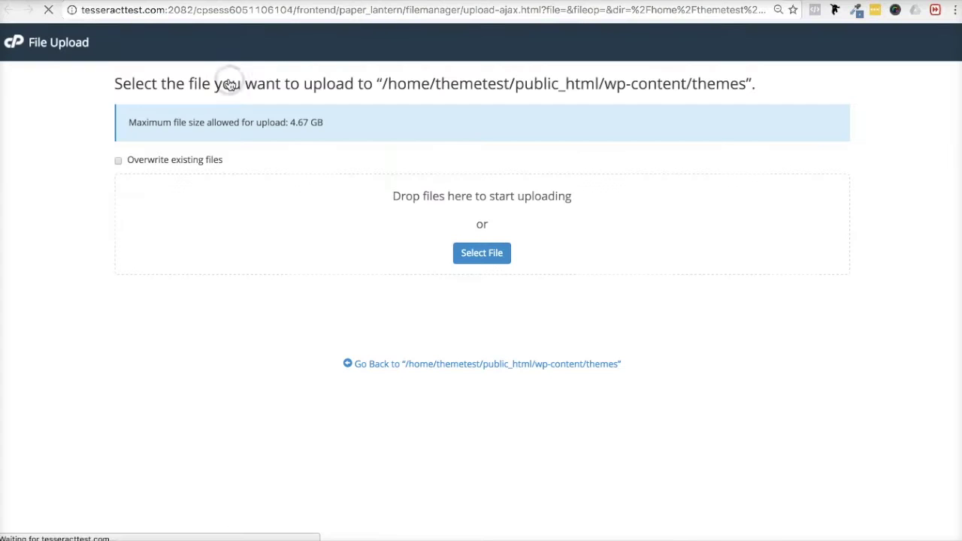
left_click(473, 254)
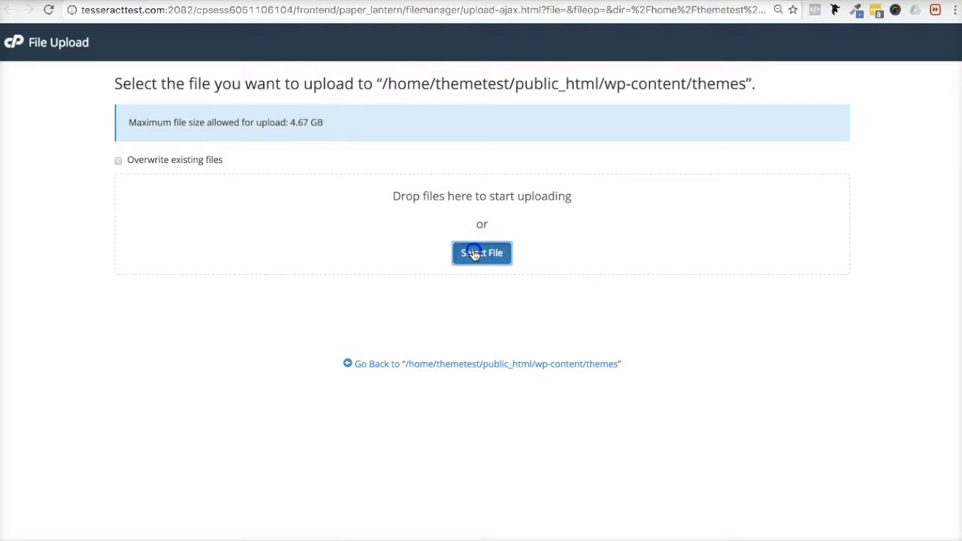
left_click(403, 79)
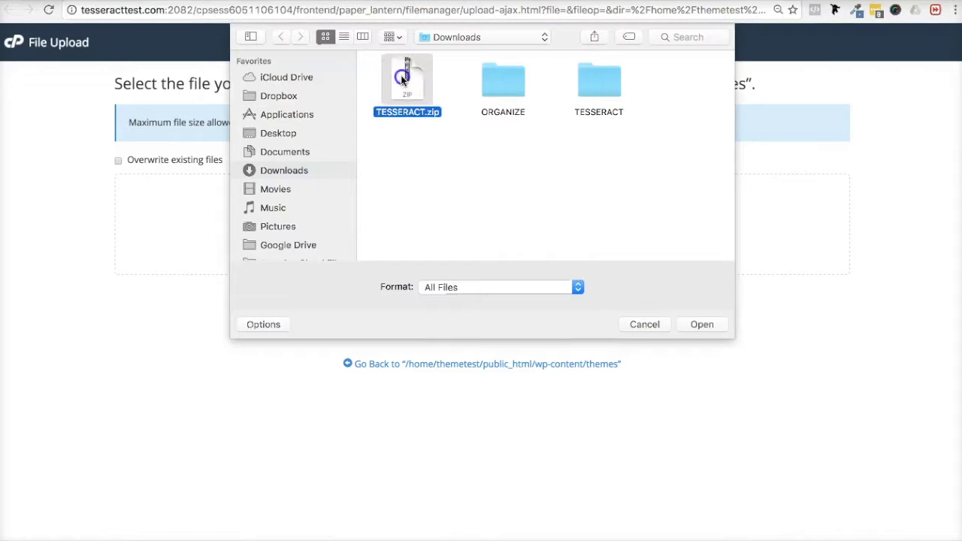
left_click(601, 73)
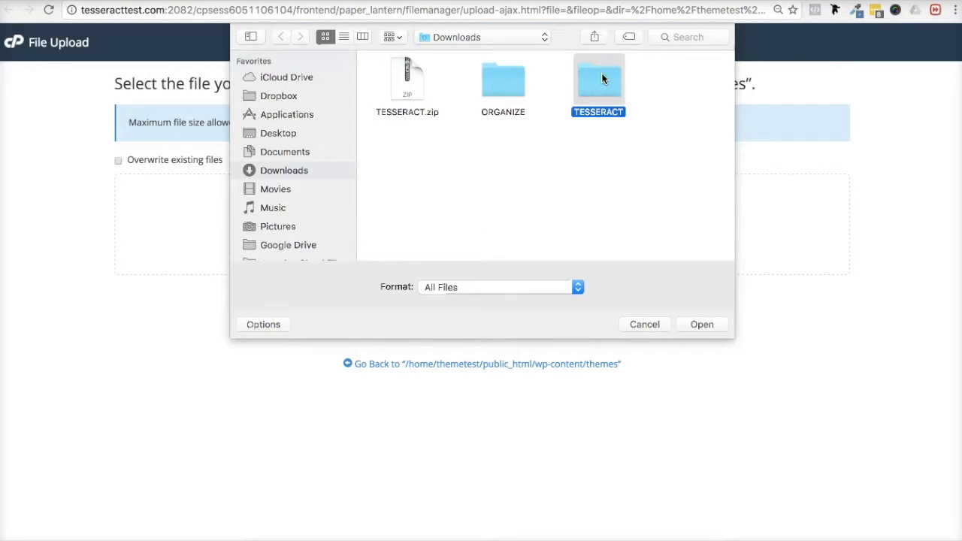
left_click(700, 322)
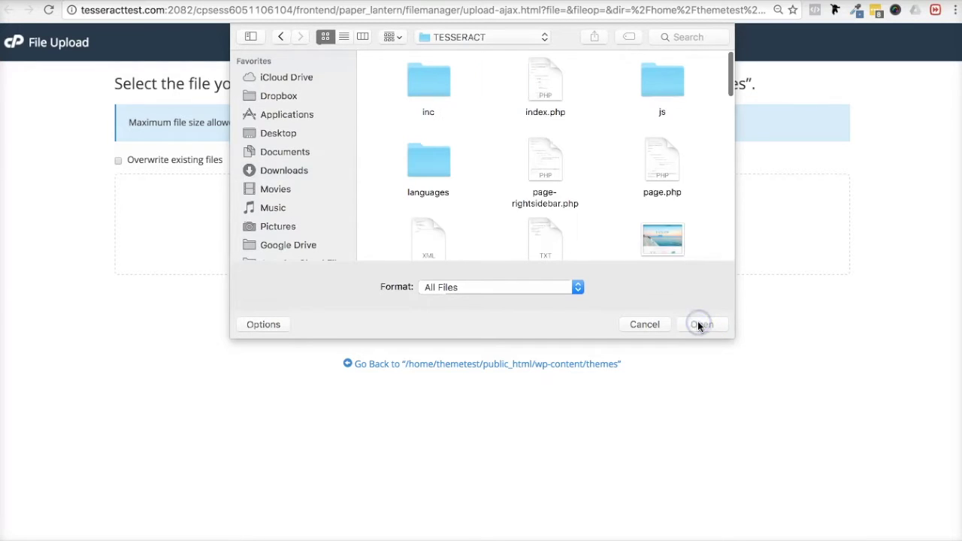
left_click(279, 35)
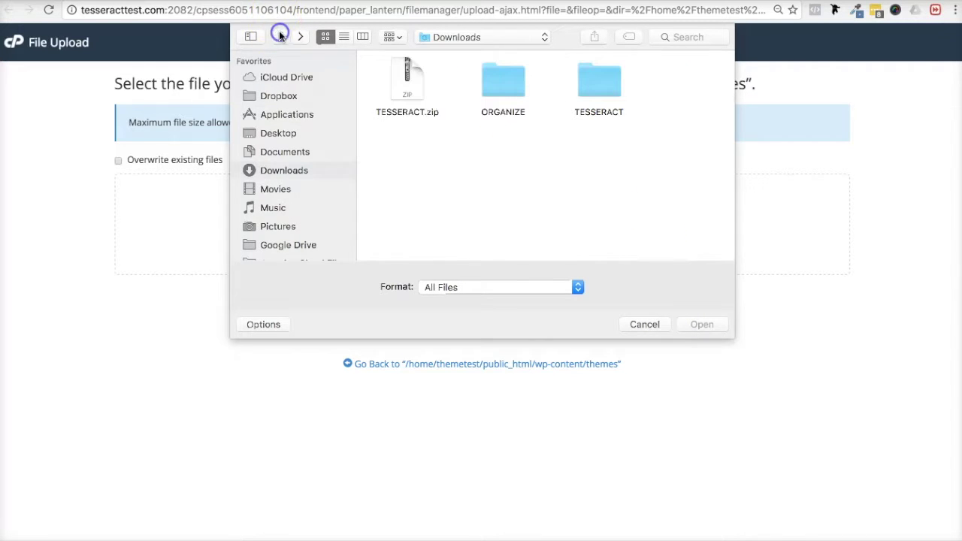
Upload TESSERACT.zip from Downloads to the public_html/wp-content/themes folder and go back to that folder's file listing.
left_click(408, 82)
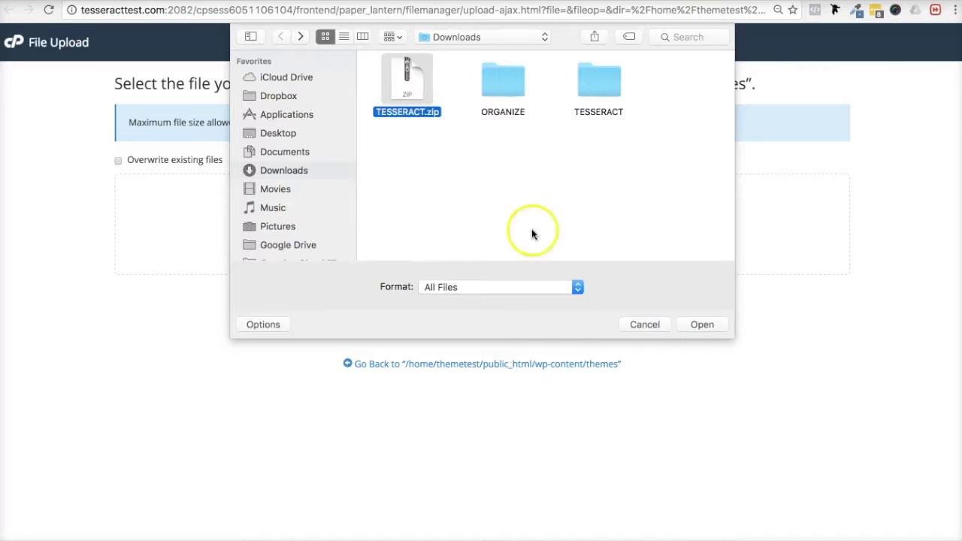
left_click(710, 331)
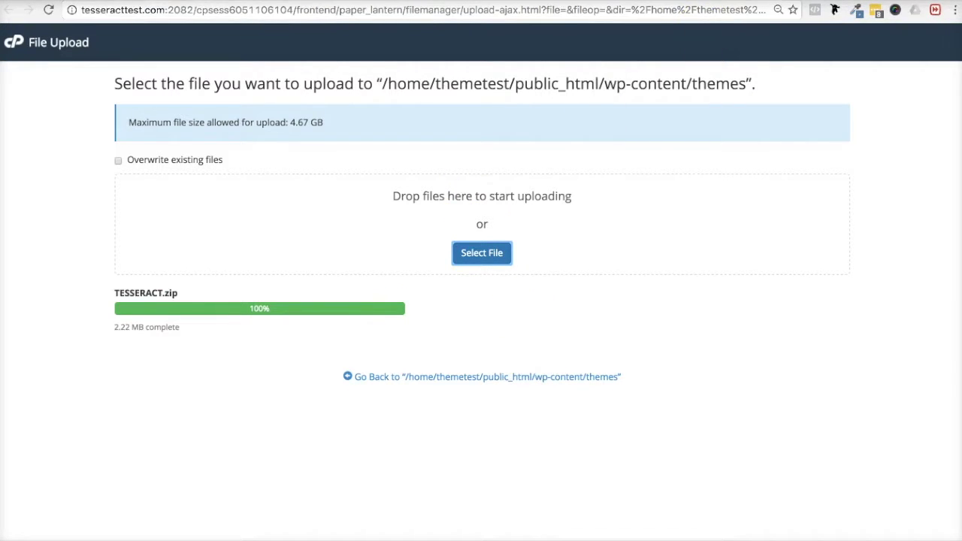
key("ctrl+w")
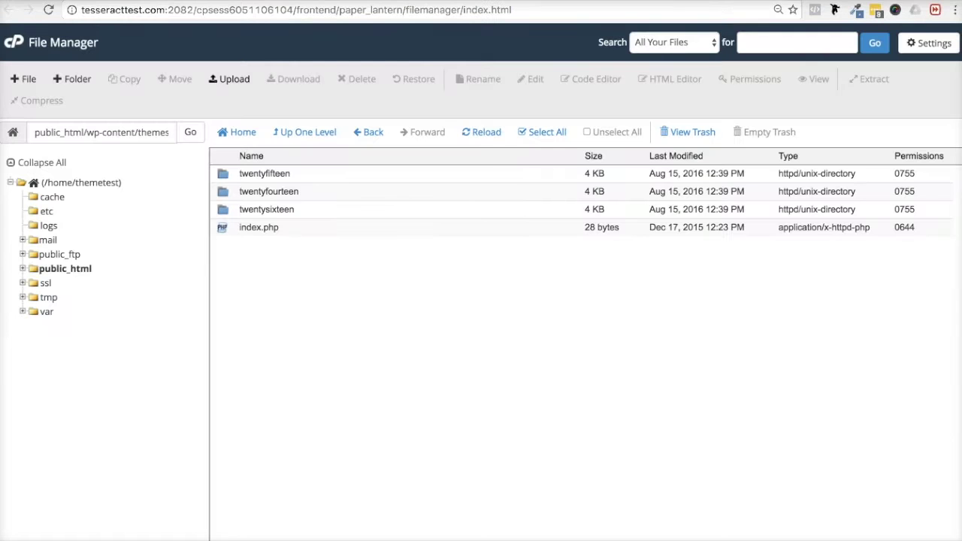
key("ctrl+Tab")
key("ctrl+w")
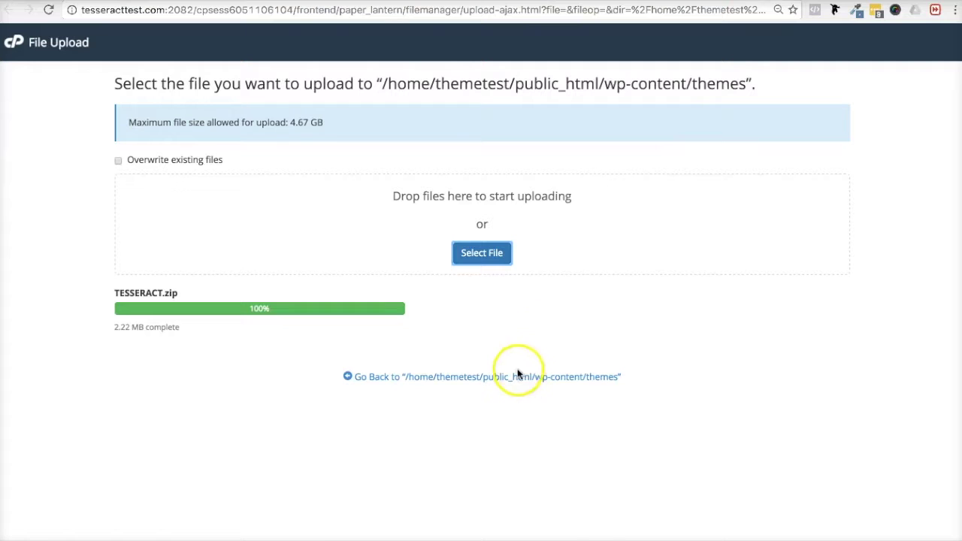
left_click(518, 378)
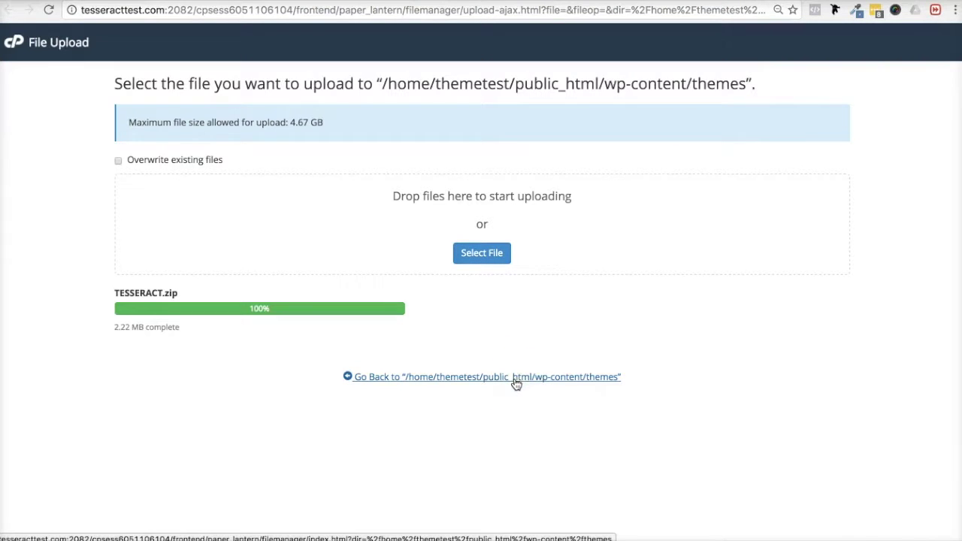
Extract TESSERACT.zip inside the wp-content/themes folder, close the extraction results and refresh the file listing.
left_click(253, 249)
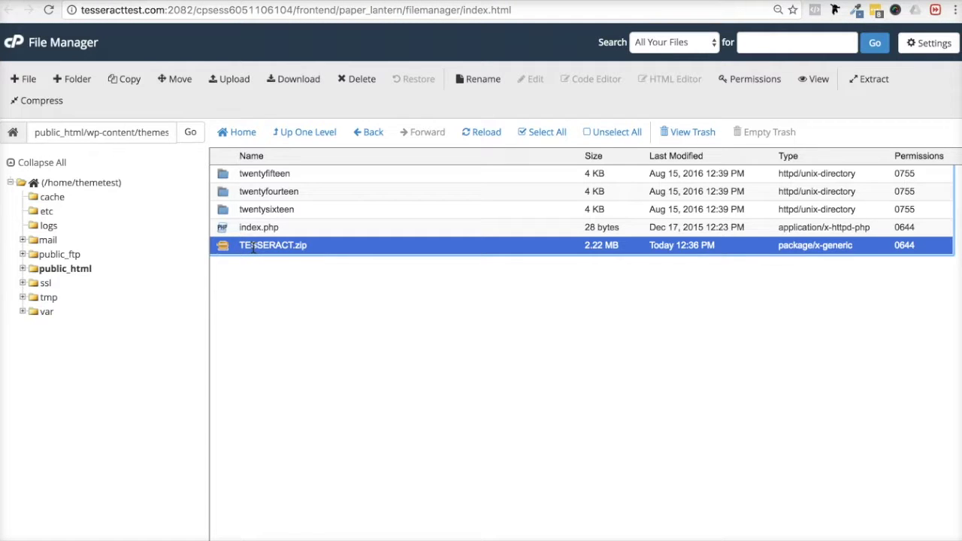
right_click(252, 246)
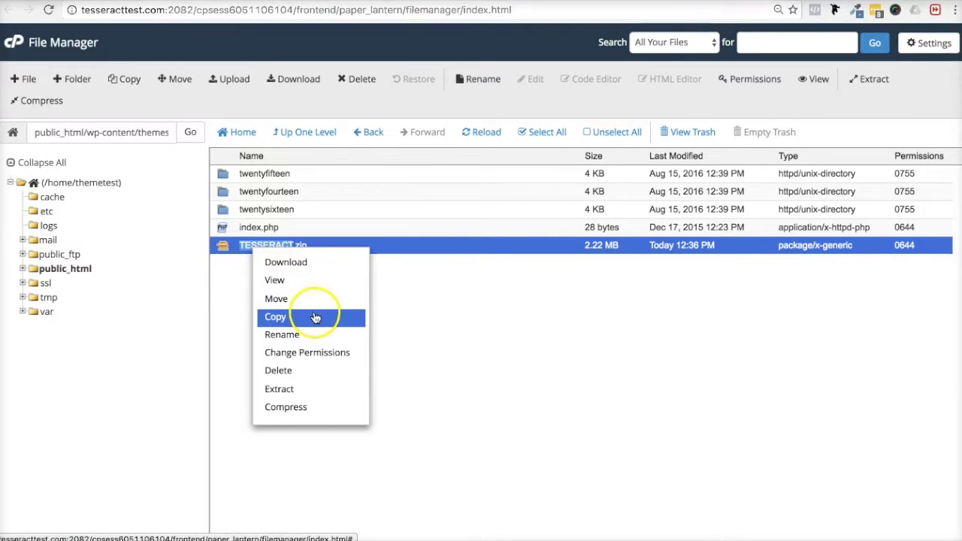
left_click(316, 390)
left_click(576, 351)
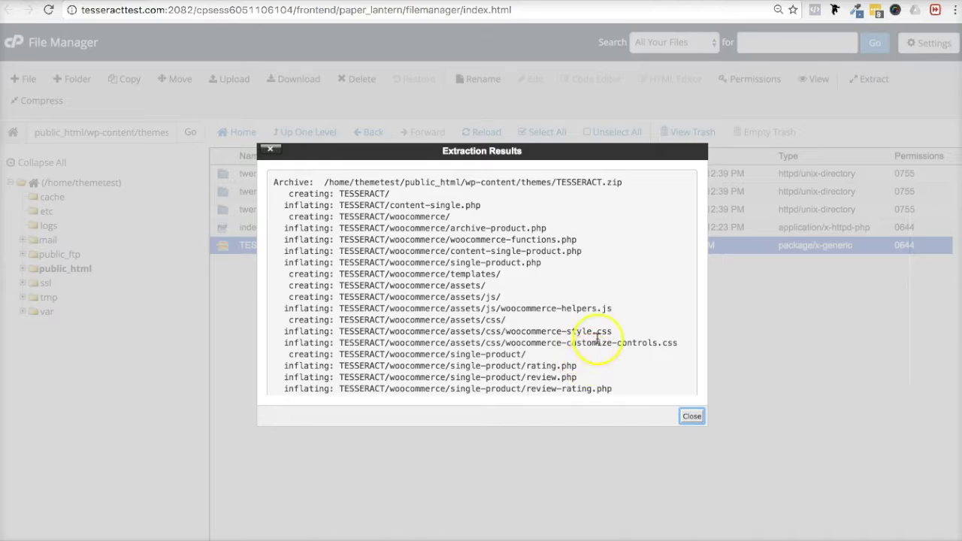
scroll(596, 346, "down", 20)
left_click(692, 418)
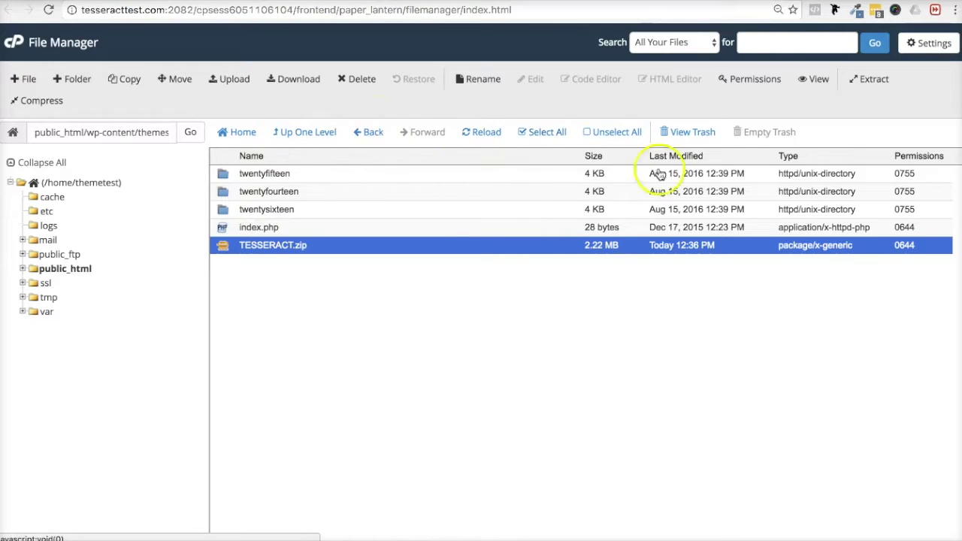
left_click(487, 135)
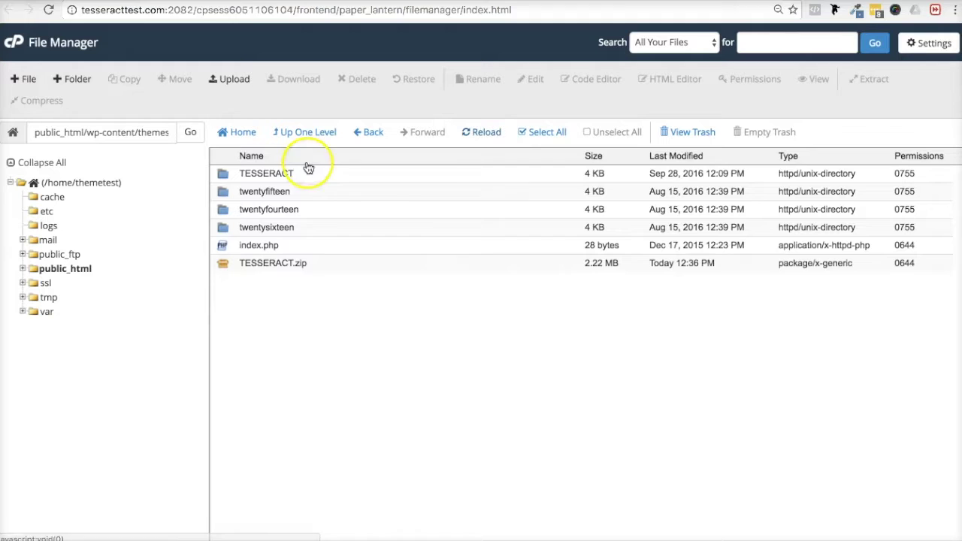
left_click(299, 168)
Delete TESSERACT.zip from the public_html/wp-content/themes folder and confirm the deletion.
left_click(298, 263)
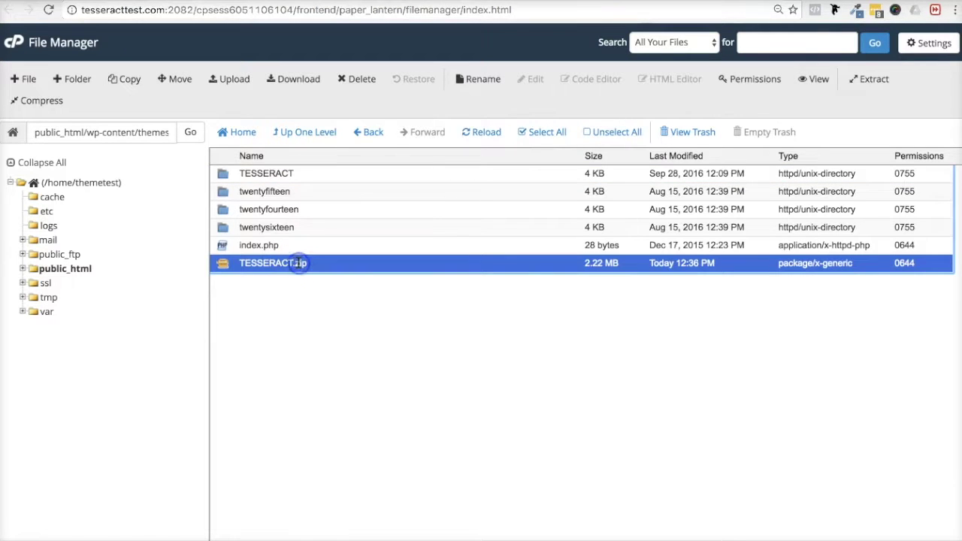
right_click(299, 263)
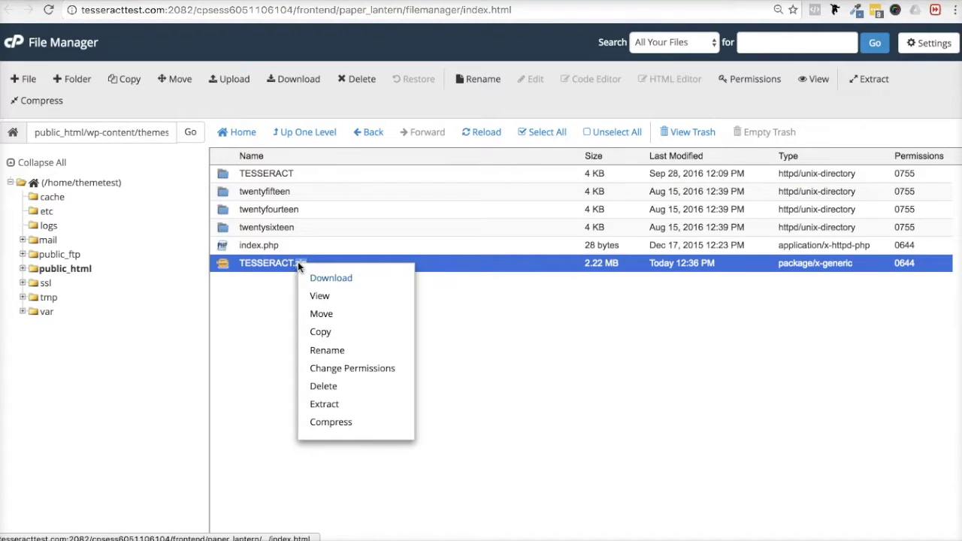
left_click(307, 281)
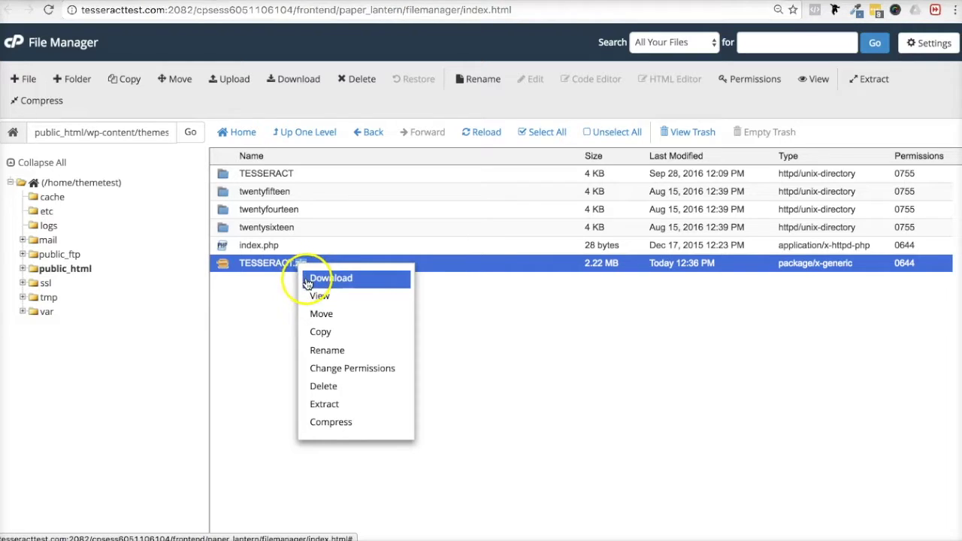
left_click(323, 386)
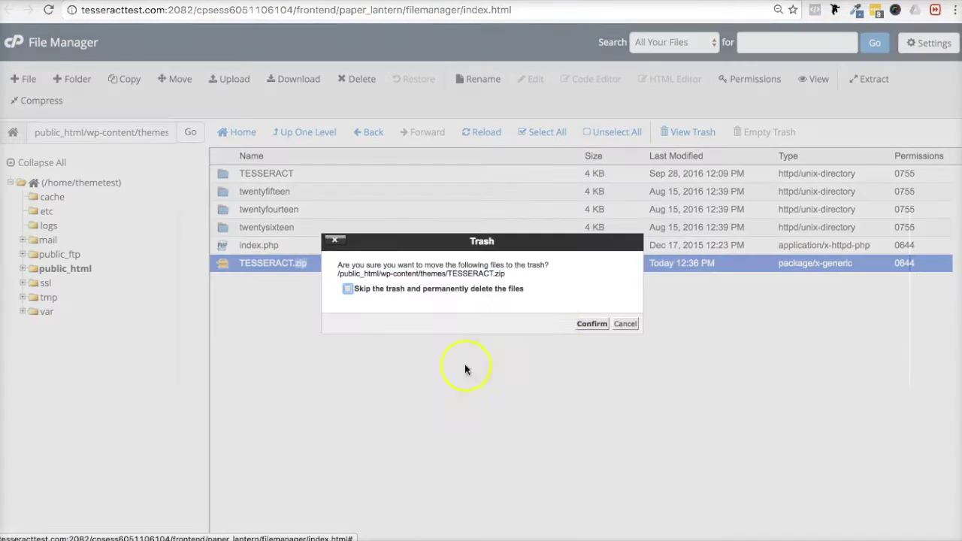
left_click(586, 325)
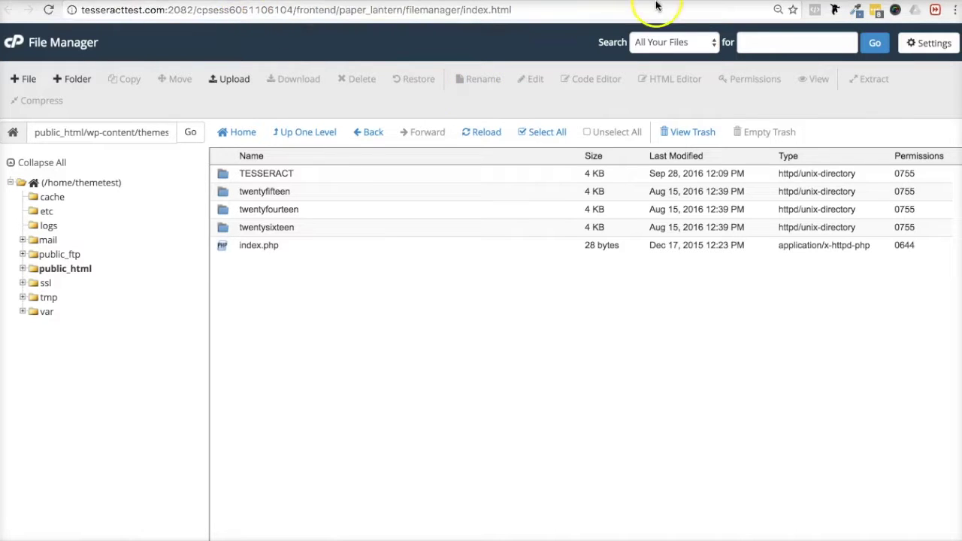
Switch to the WordPress Themes page, reload it, and view the active Tesseract theme's details before closing them.
key("ctrl+Tab")
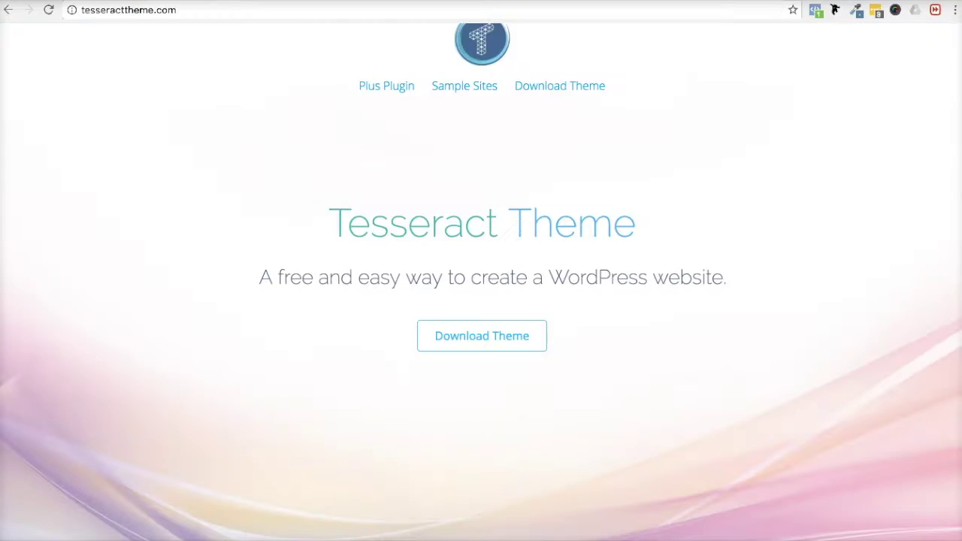
key("ctrl+Tab")
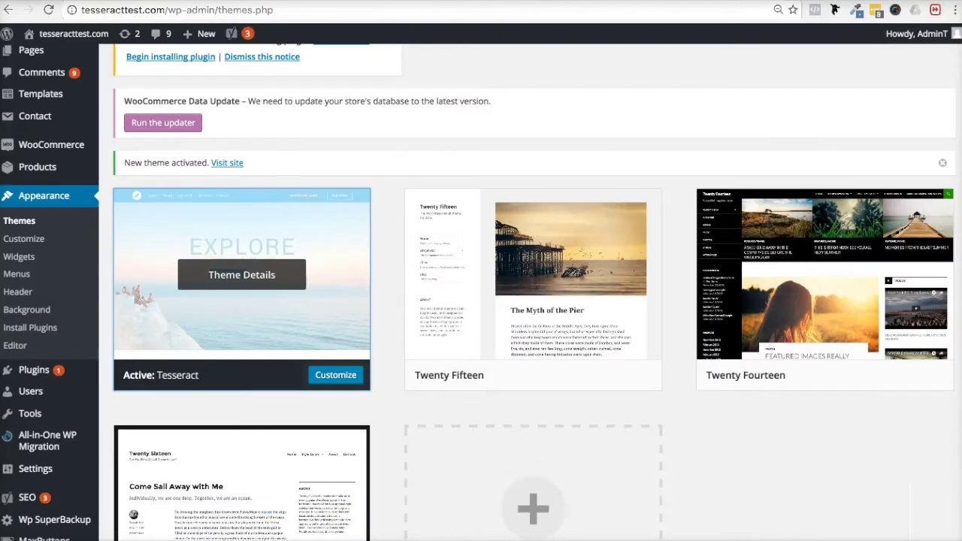
scroll(127, 132, "up", 5)
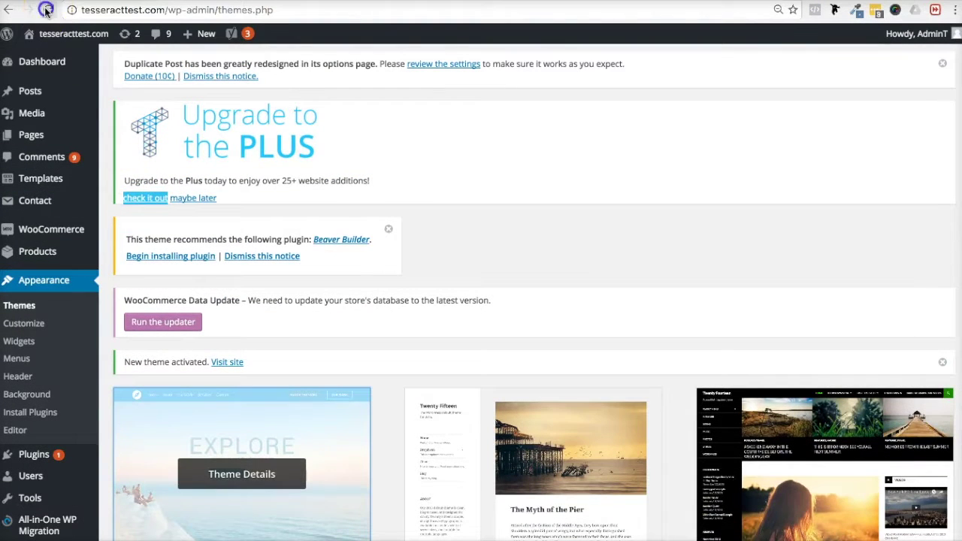
left_click(47, 10)
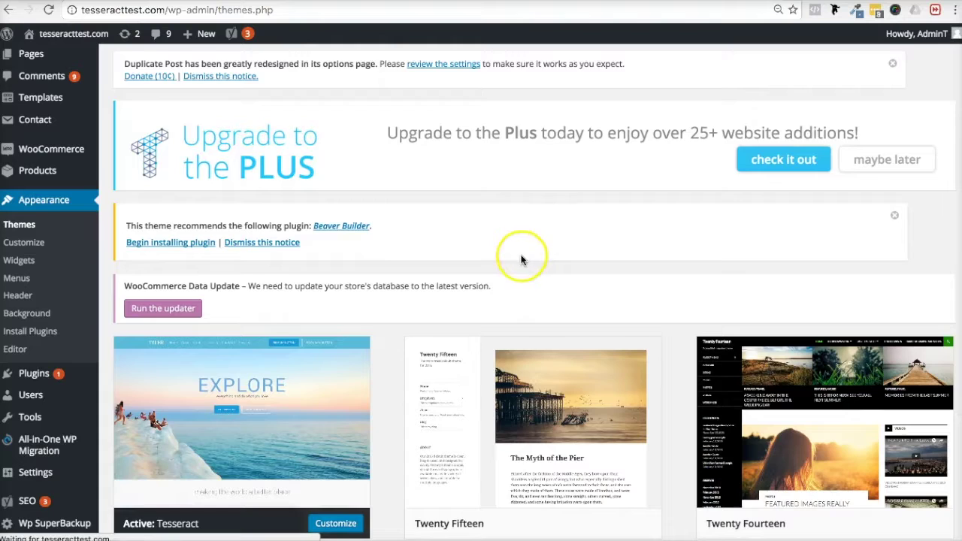
scroll(519, 258, "down", 3)
left_click(262, 320)
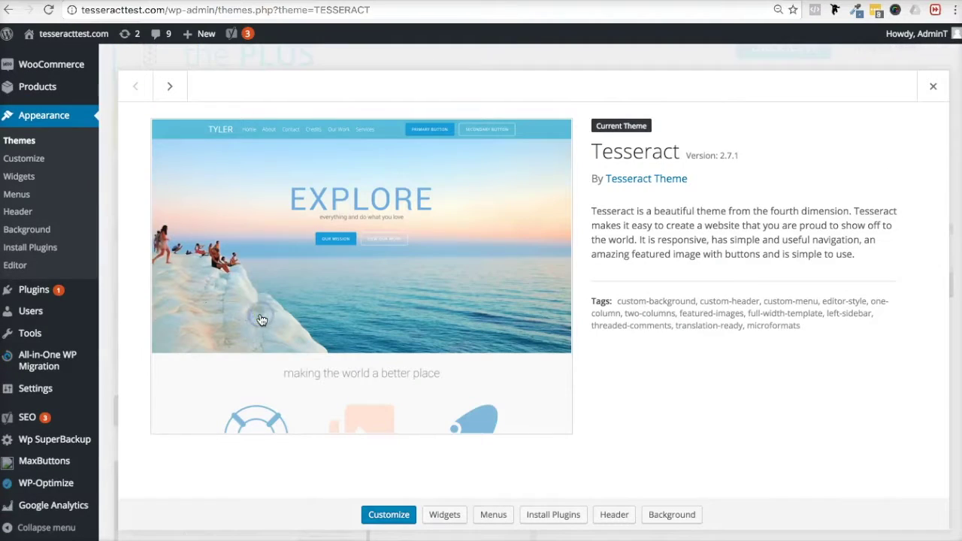
left_click(937, 85)
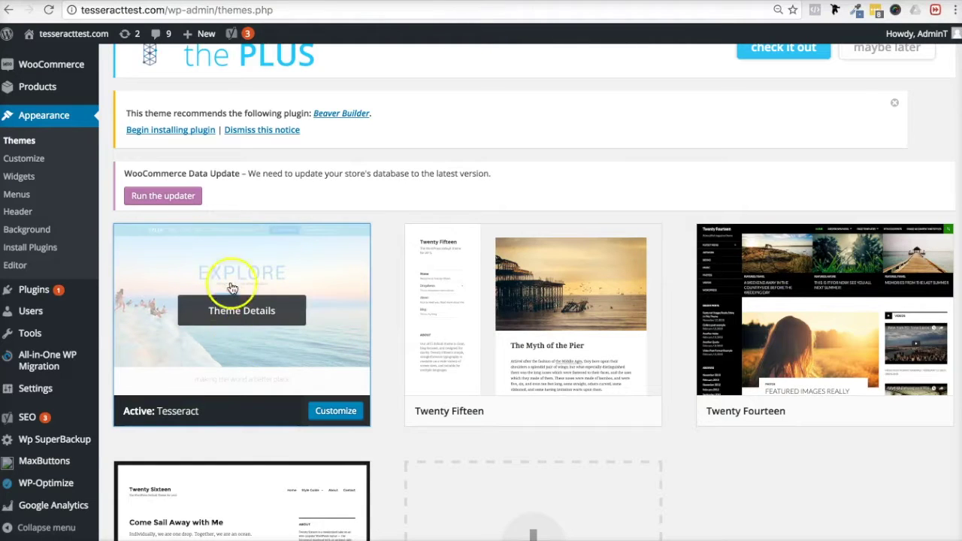
scroll(340, 305, "up", 2)
scroll(333, 270, "down", 3)
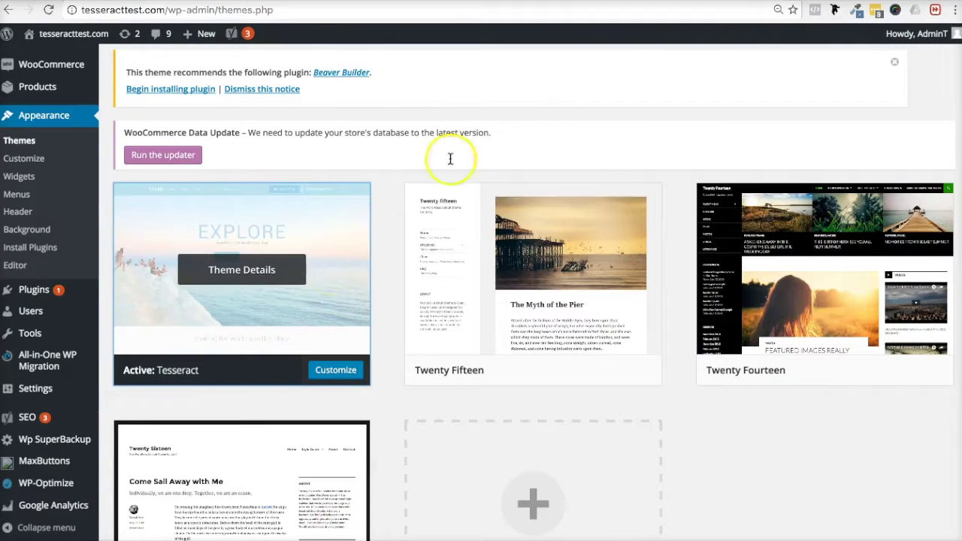
scroll(306, 216, "up", 2)
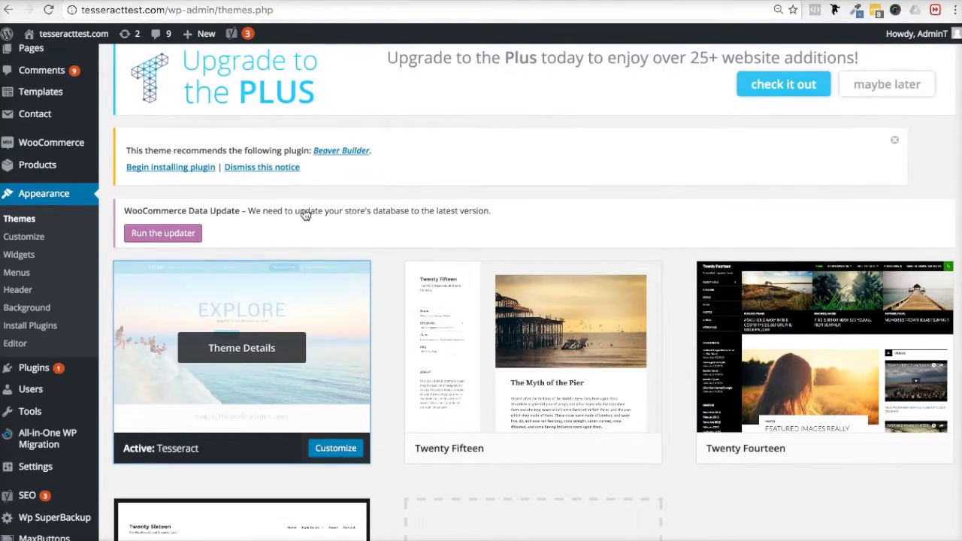
scroll(305, 215, "down", 3)
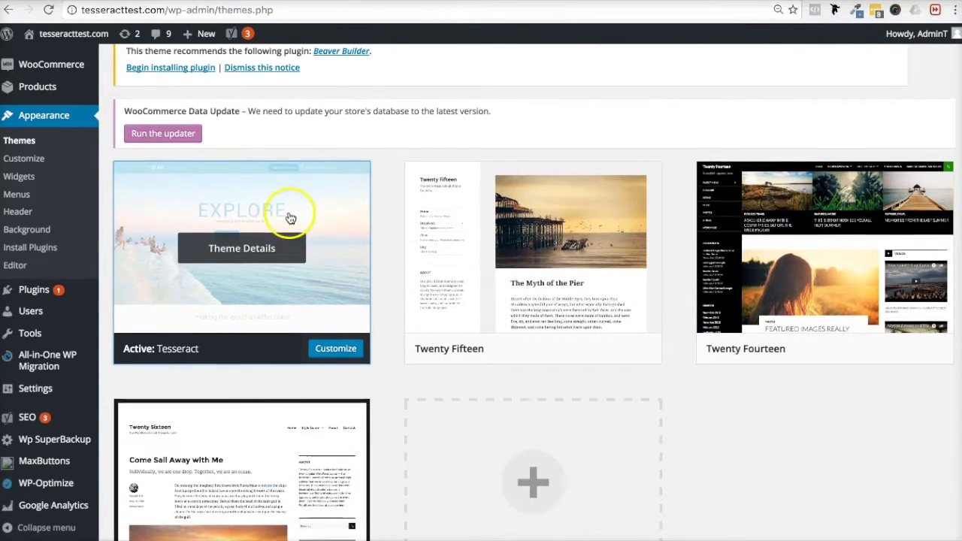
scroll(286, 215, "up", 1)
Open the list of installed WordPress plugins and look through its entries.
left_click(38, 305)
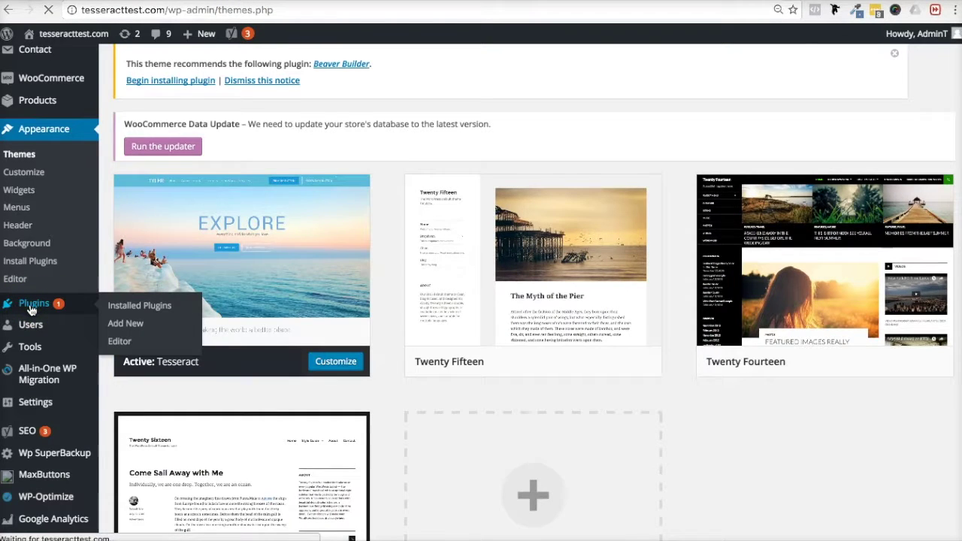
scroll(337, 407, "down", 1)
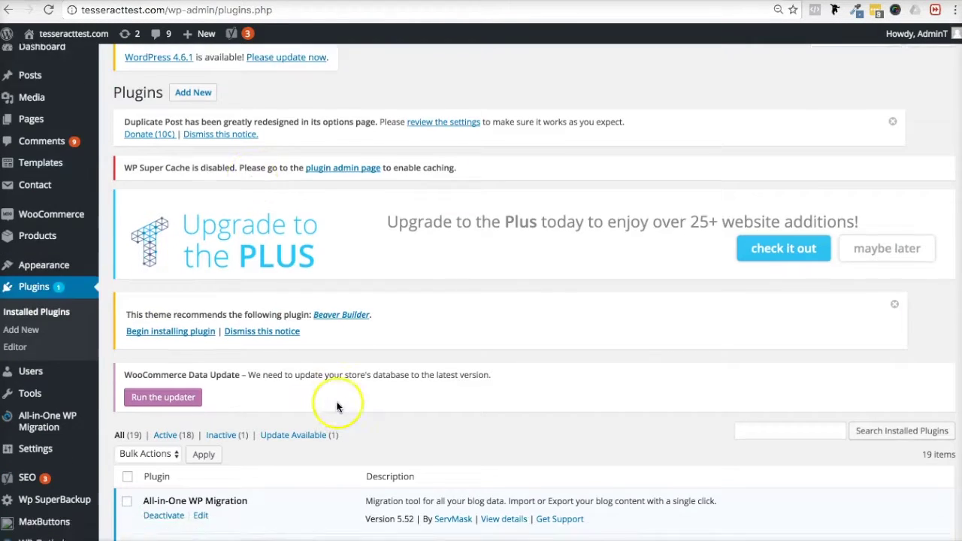
scroll(336, 407, "down", 4)
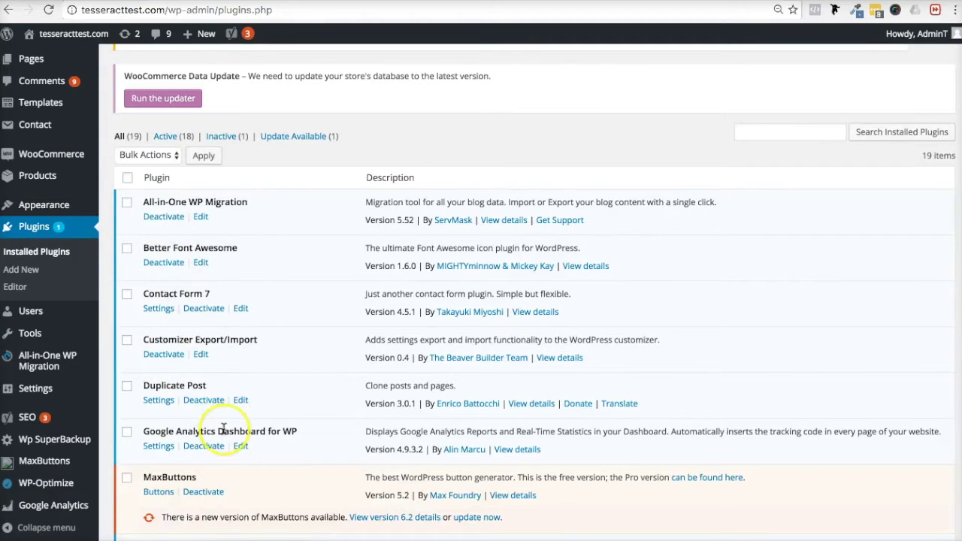
scroll(223, 429, "up", 2)
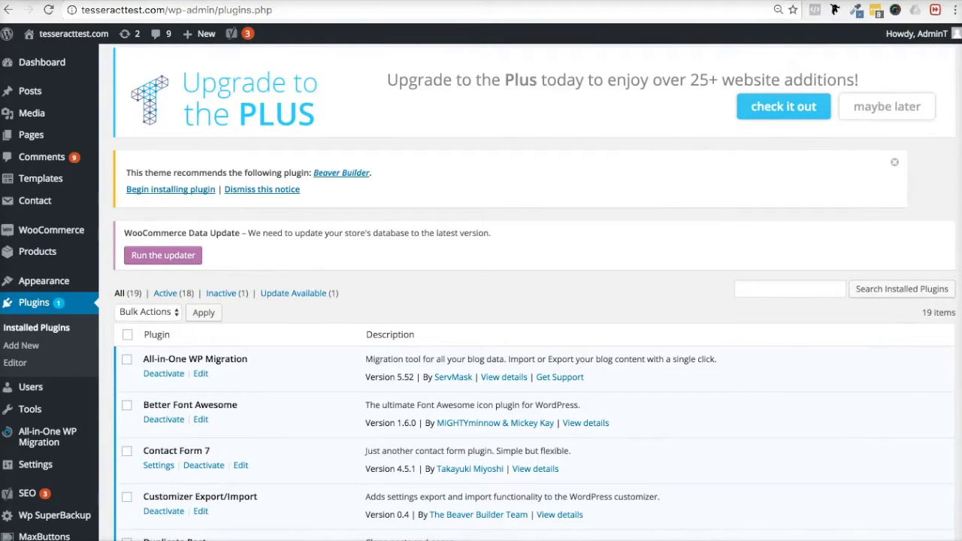
Switch to the cPanel home page and open a new File Manager session from it.
key("ctrl+Tab")
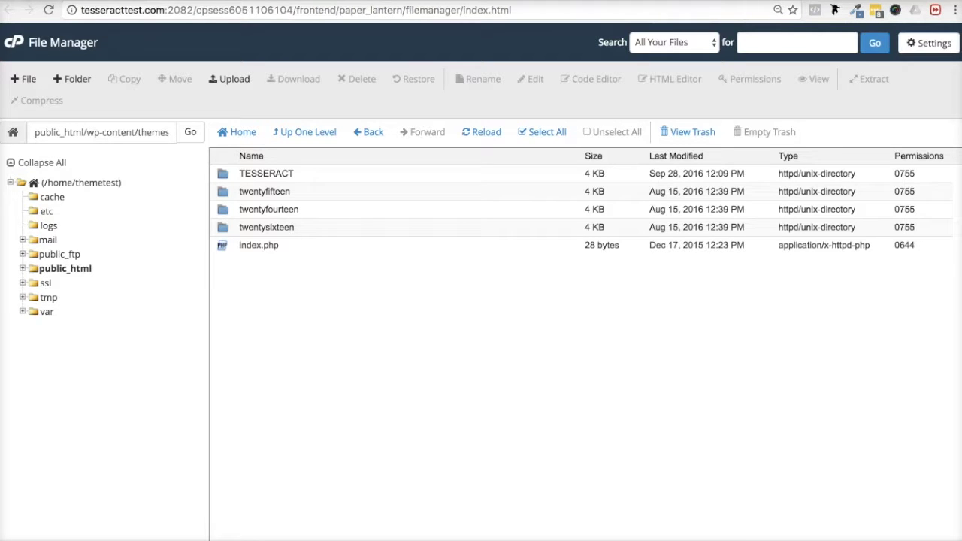
key("ctrl+Tab")
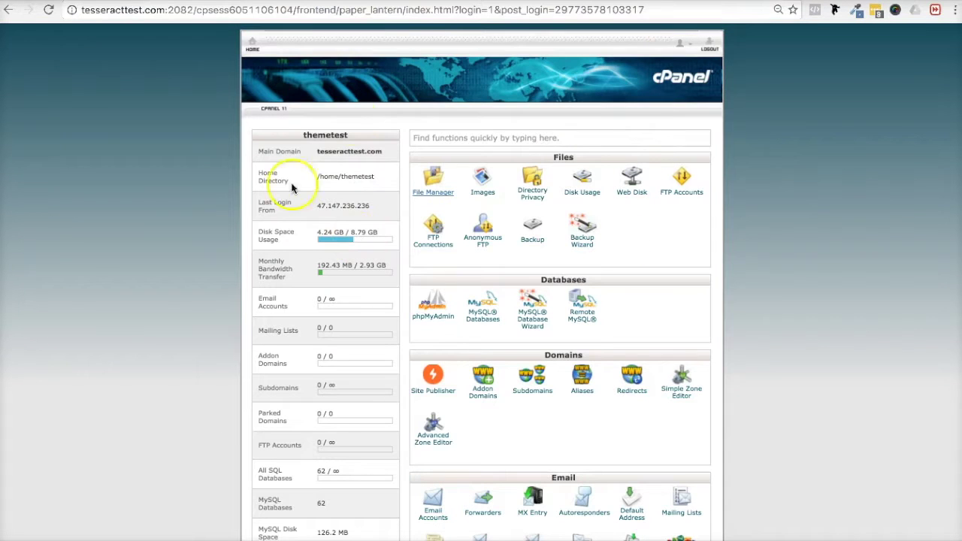
left_click(433, 183)
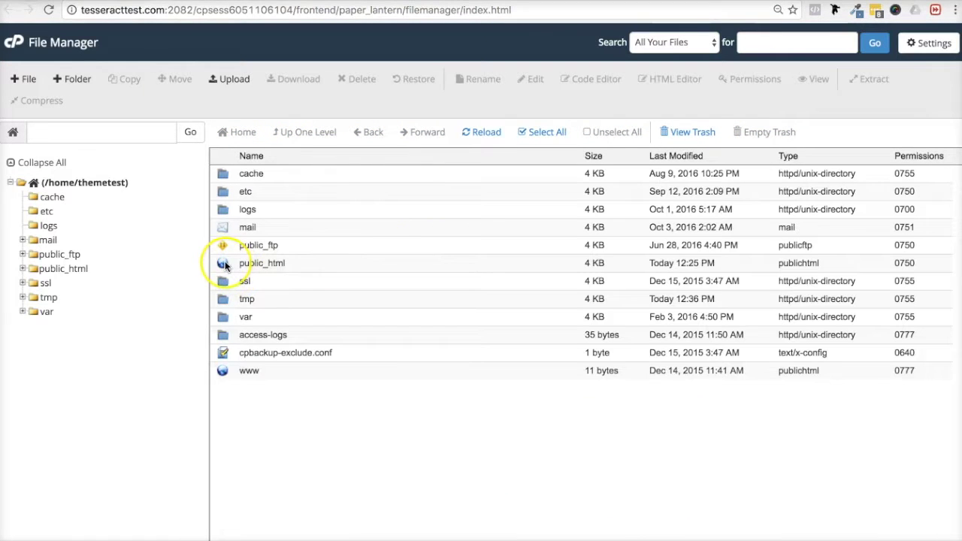
left_click(53, 42)
left_click(433, 184)
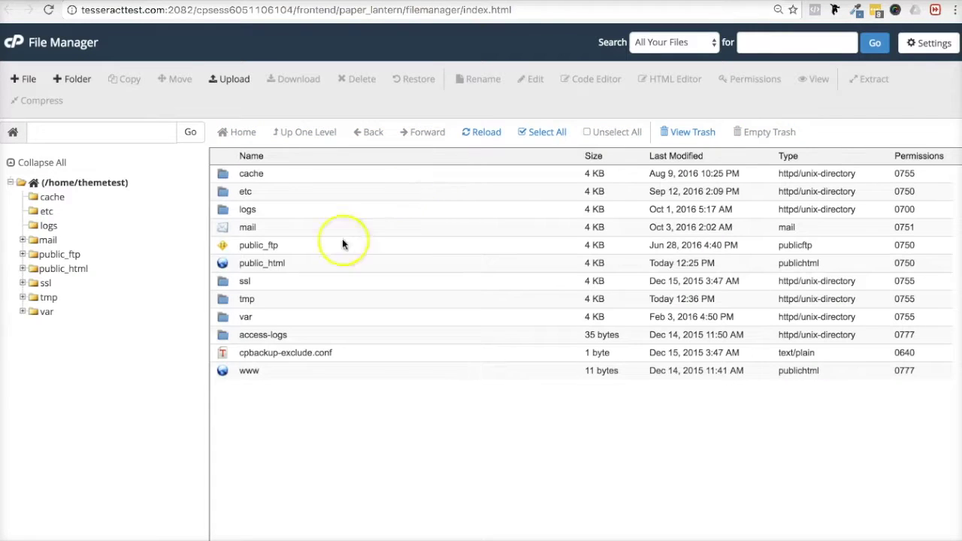
Navigate from the home directory to the public_html/wp-content/plugins folder.
double_click(223, 265)
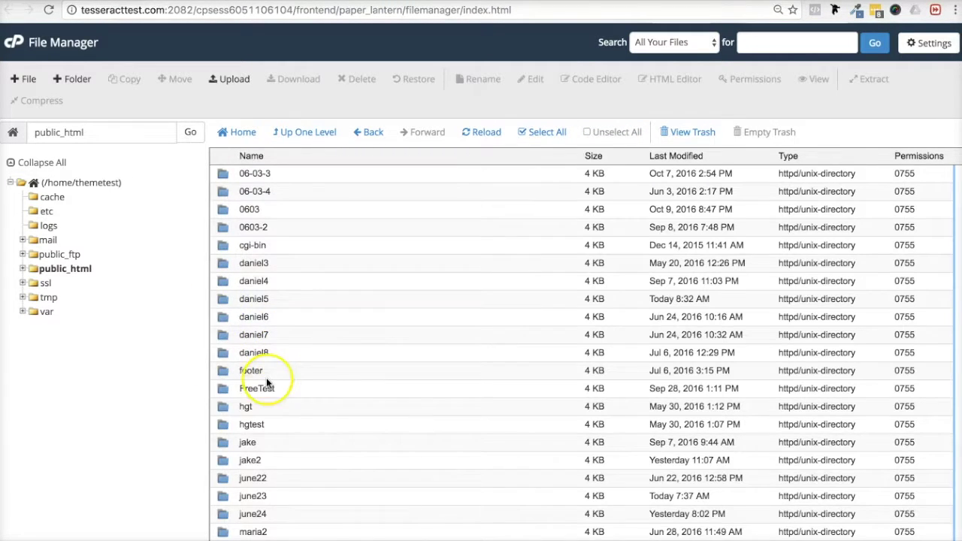
scroll(266, 383, "down", 10)
scroll(266, 383, "down", 10)
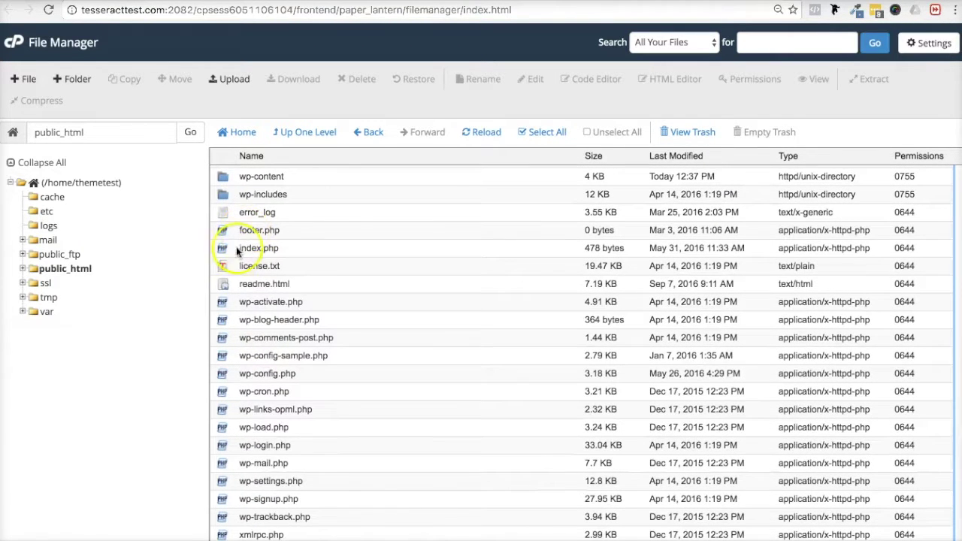
left_click(223, 178)
double_click(224, 178)
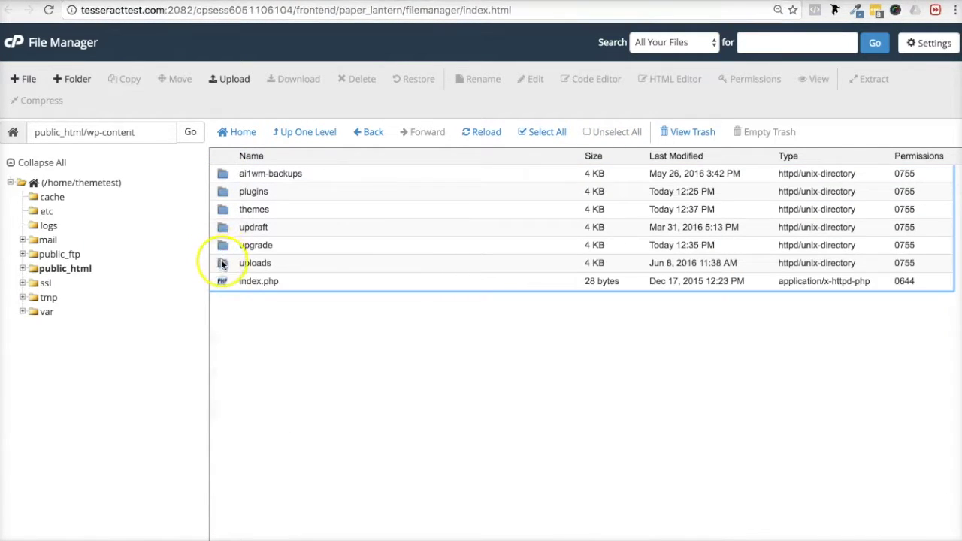
left_click(221, 191)
double_click(220, 192)
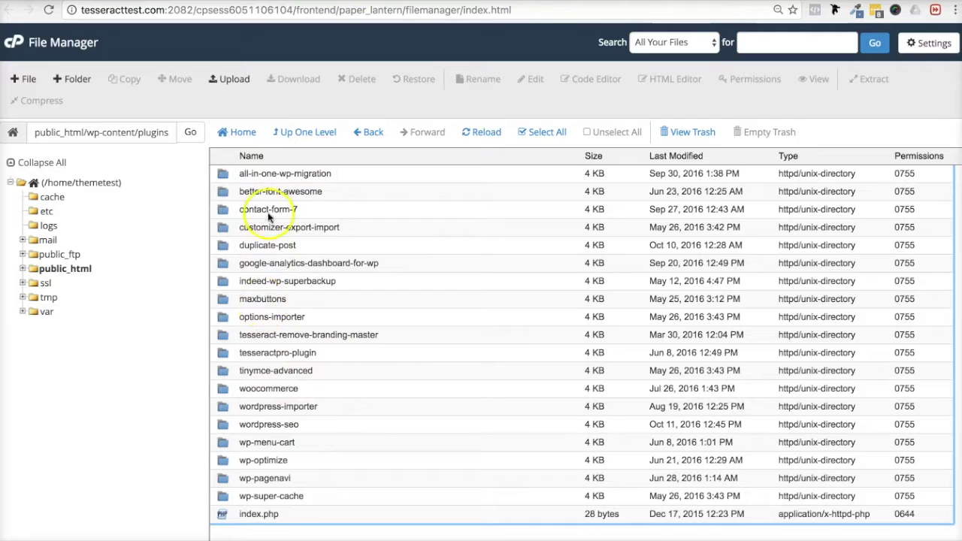
Select the wordpress-seo plugin folder, view the actions available for it, and dismiss them without choosing one.
left_click(262, 300)
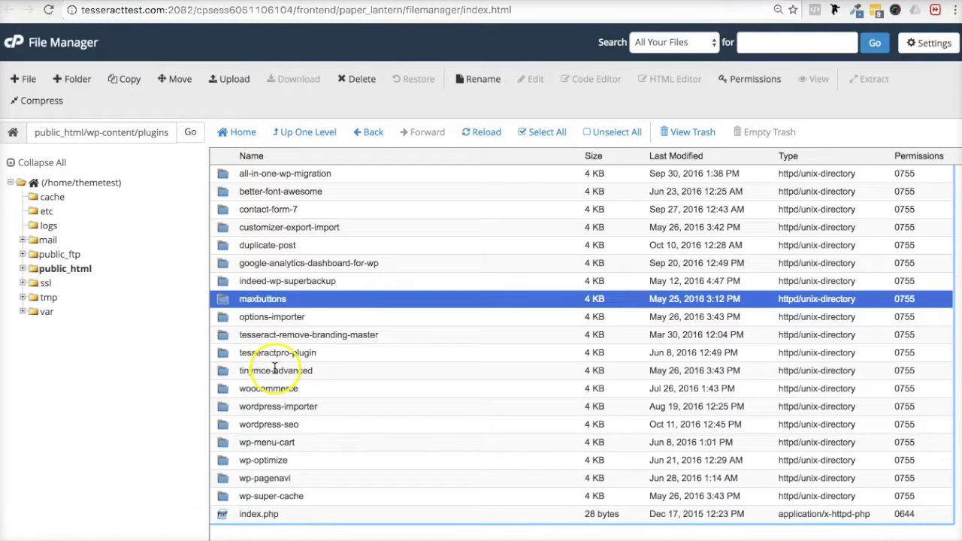
left_click(298, 427)
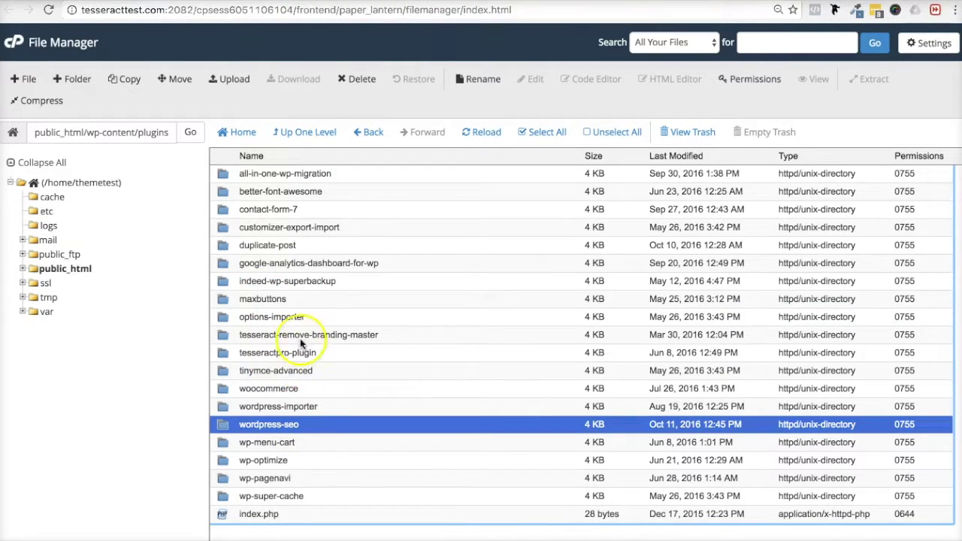
right_click(296, 425)
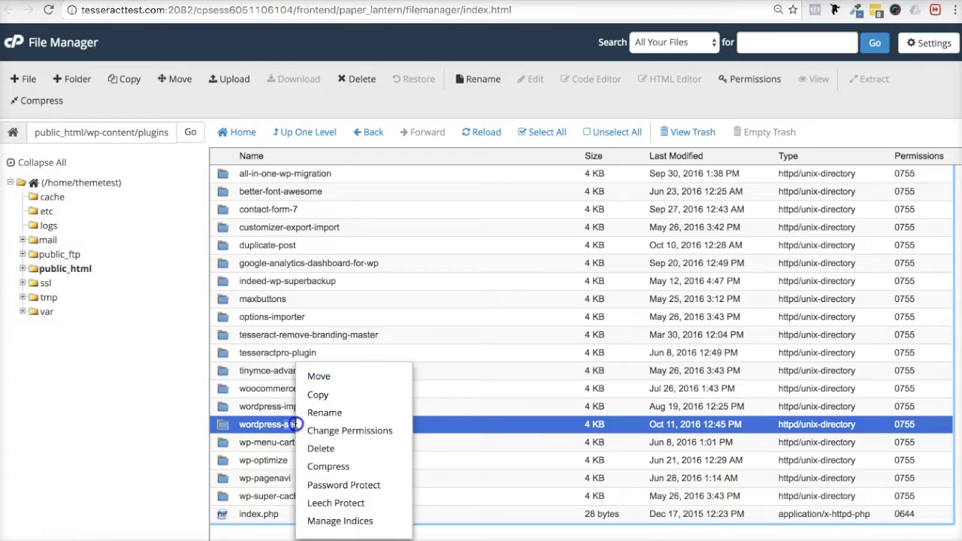
left_click(134, 423)
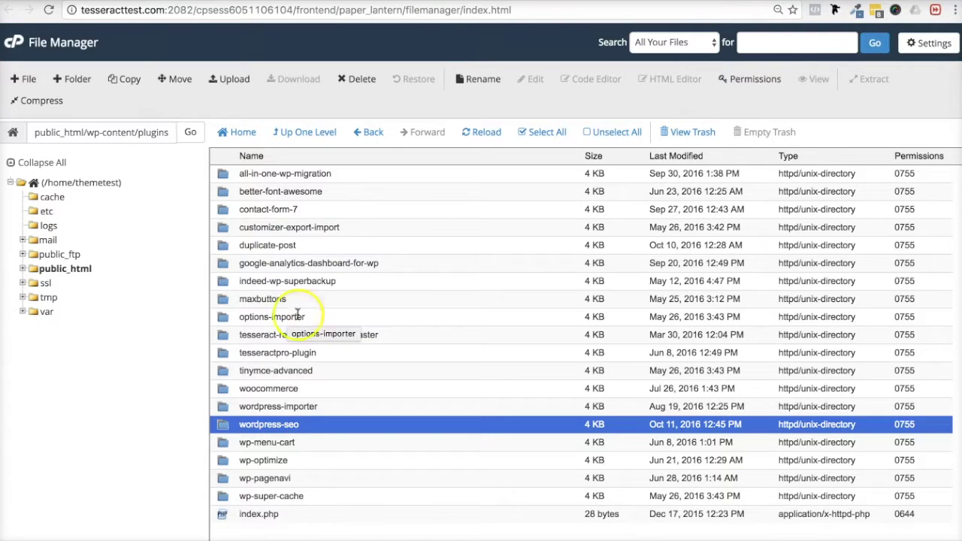
Try renaming the all-in-one-wp-migration plugin folder by appending a hyphen to its name, and cancel the rename.
left_click(306, 173)
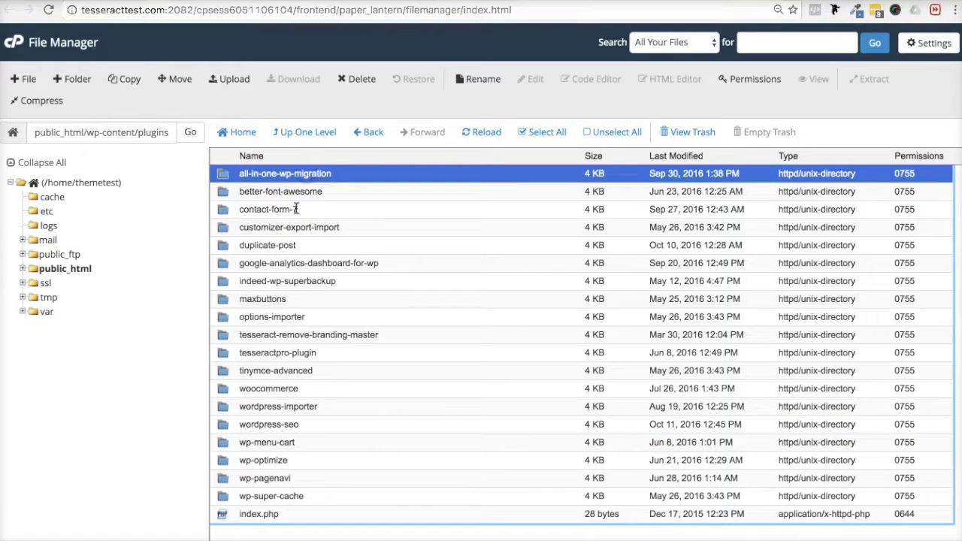
left_click(296, 210)
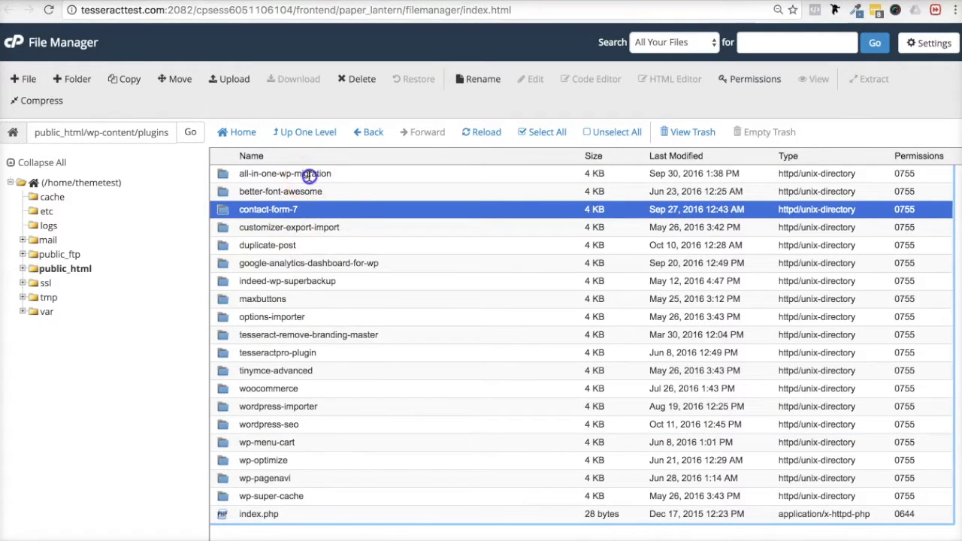
left_click(309, 175)
right_click(309, 177)
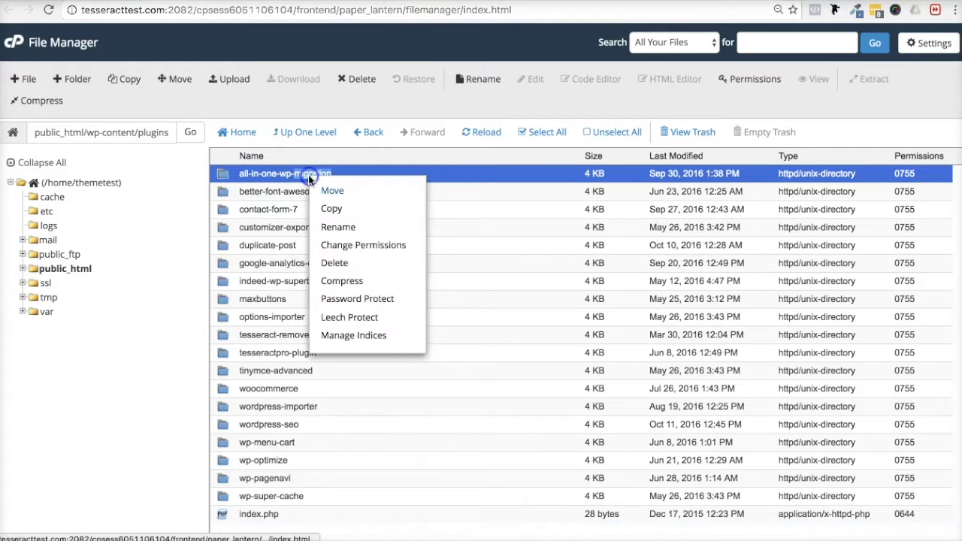
left_click(338, 227)
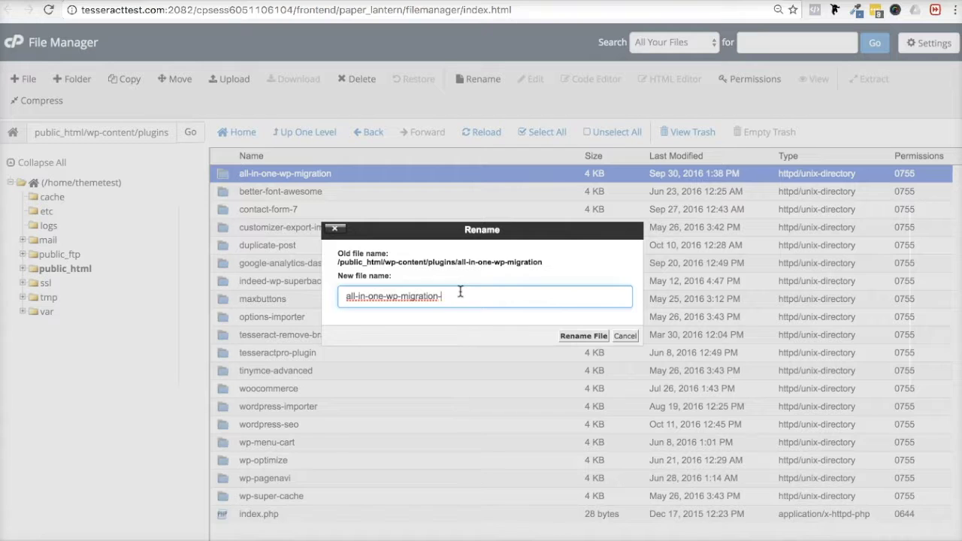
left_click(626, 337)
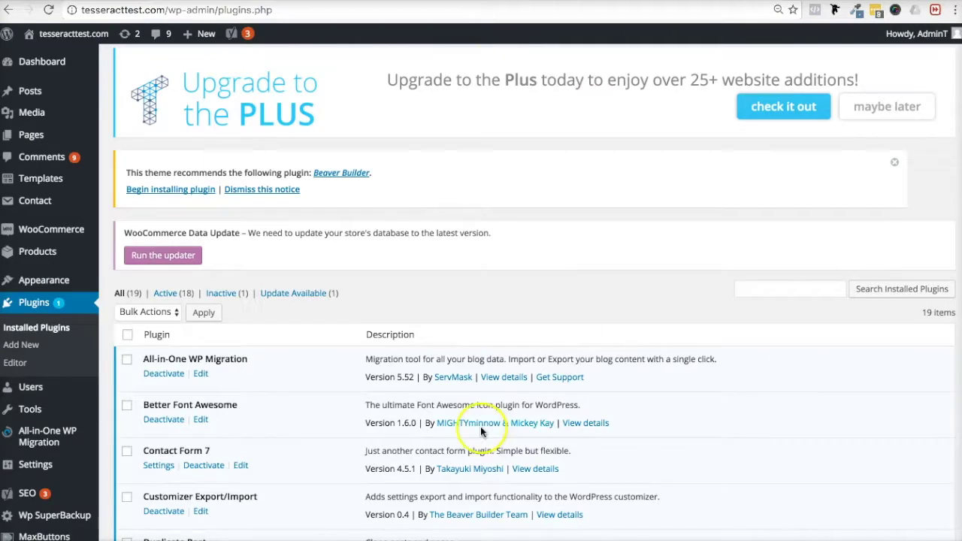
Look through the list of installed plugins on the WordPress Plugins page.
scroll(481, 426, "down", 6)
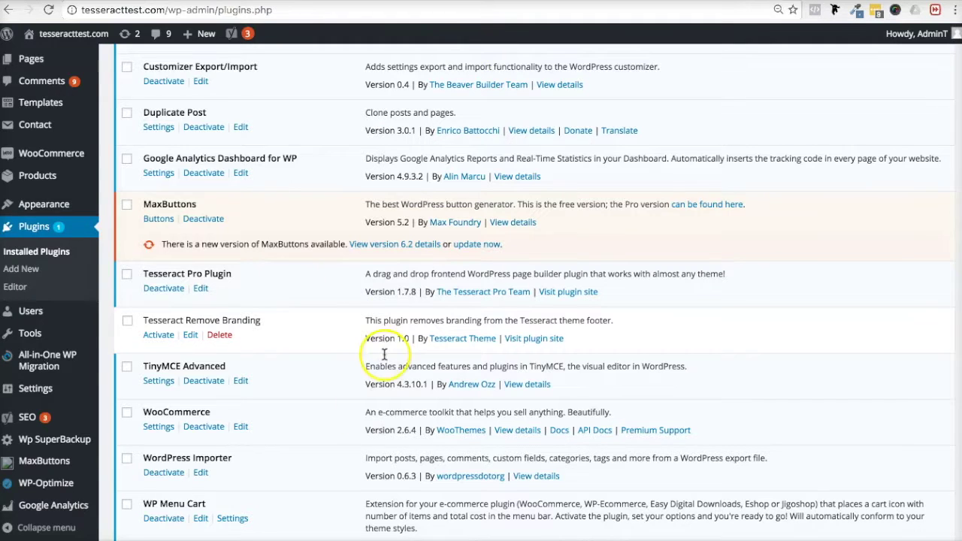
scroll(384, 354, "up", 1)
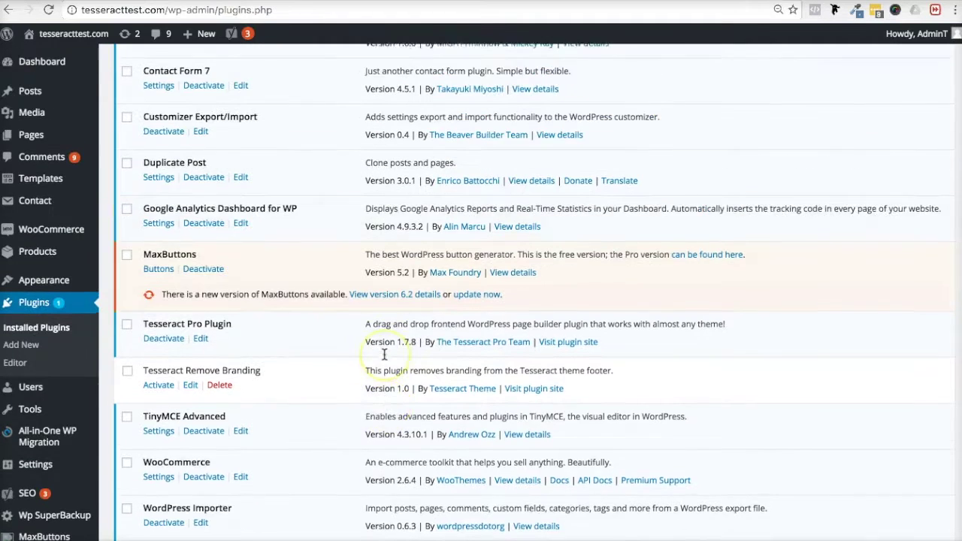
scroll(384, 355, "up", 1)
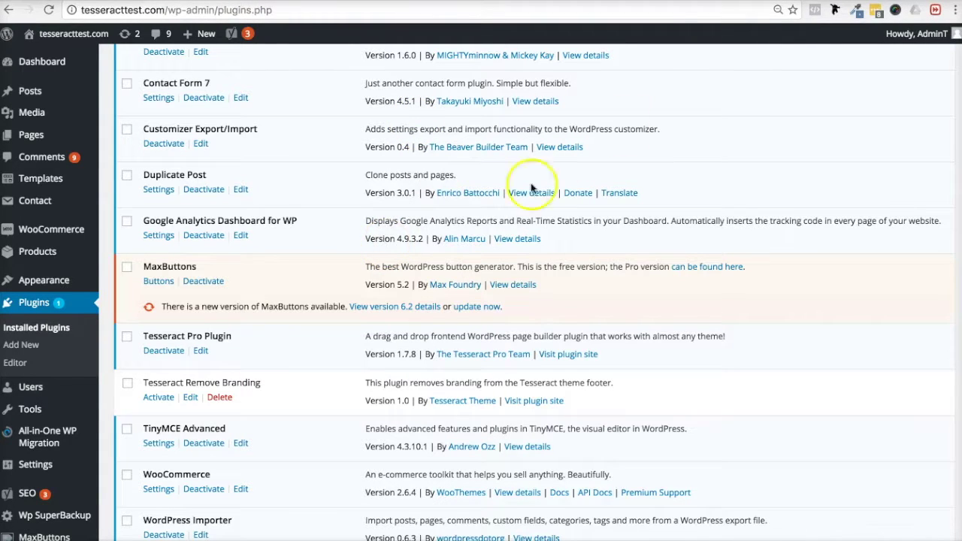
Switch to cPanel's File Manager and rename the better-font-awesome plugin folder as better-font-awesome-1.
left_click(721, 4)
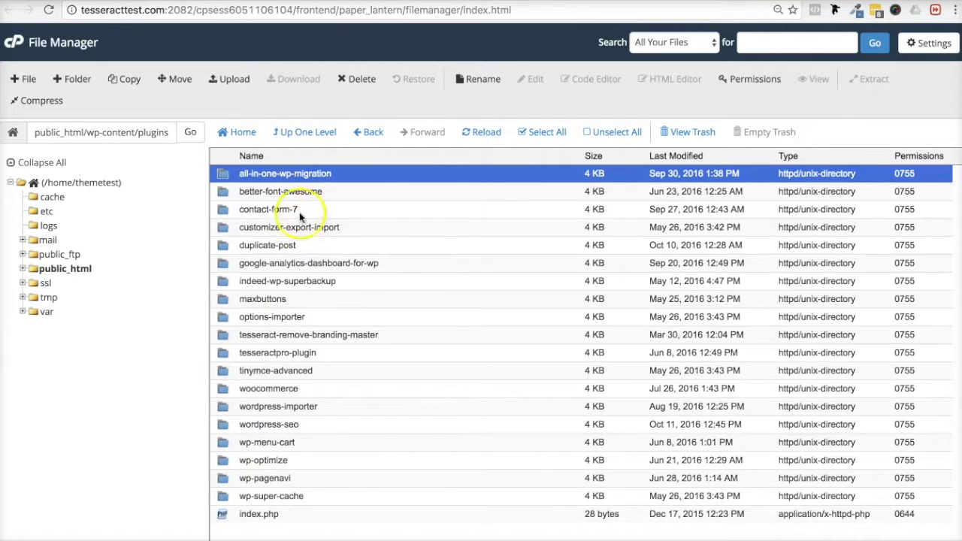
left_click(333, 190)
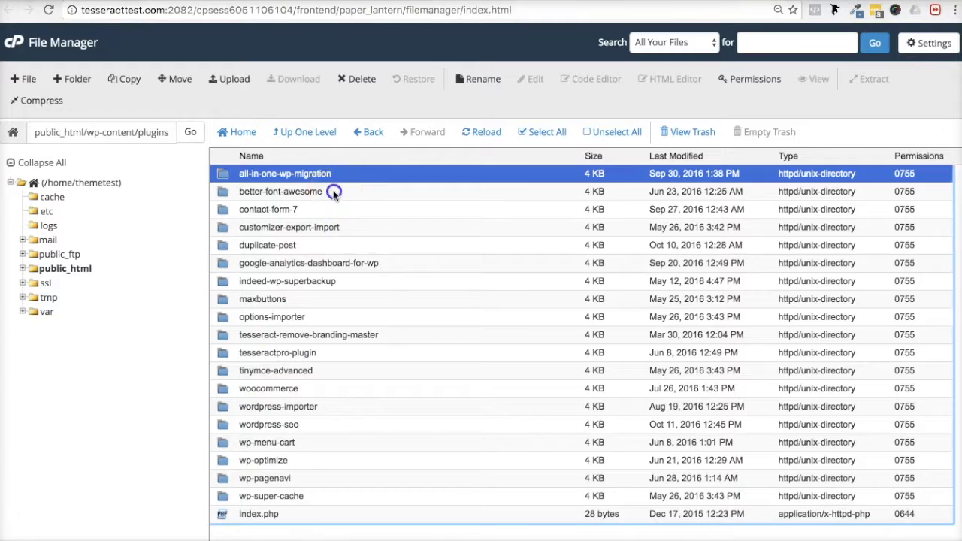
right_click(333, 190)
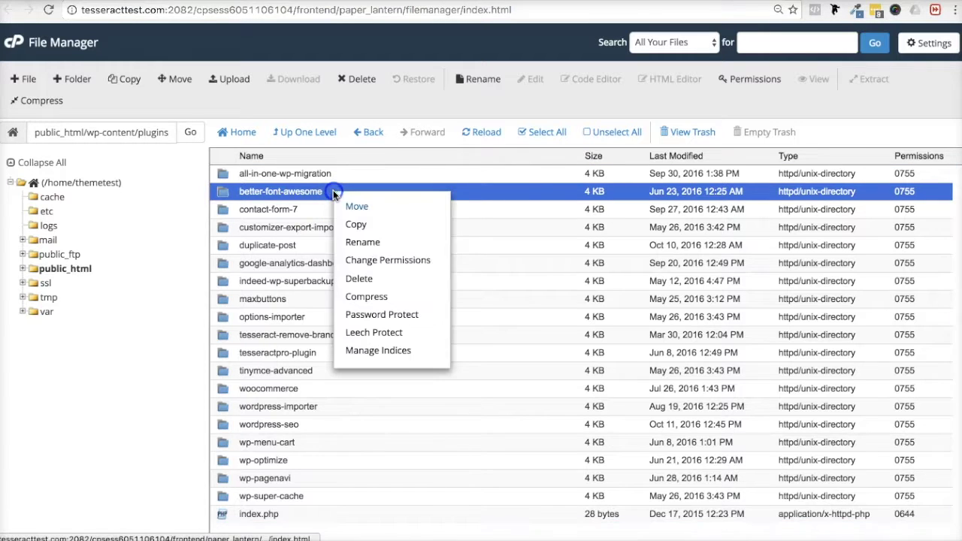
left_click(380, 242)
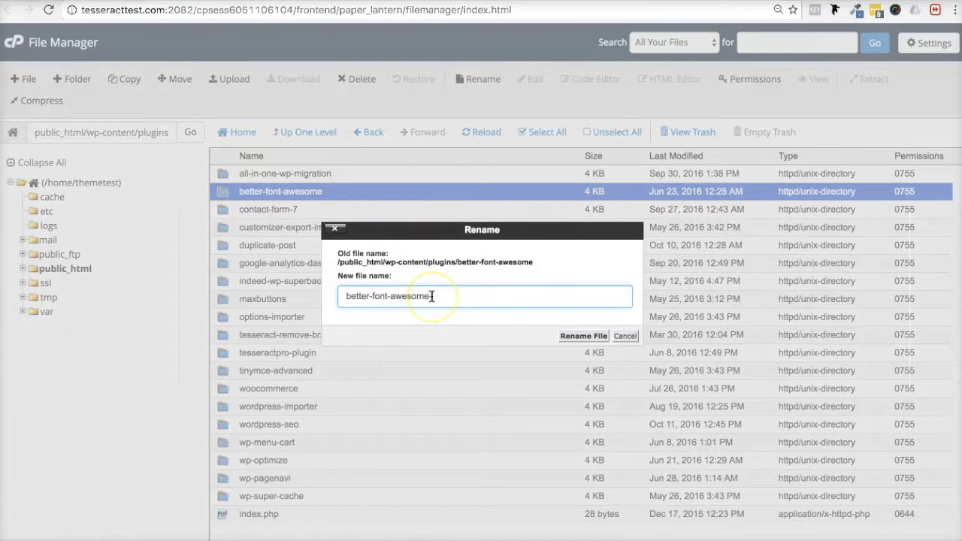
type("-1")
left_click(572, 336)
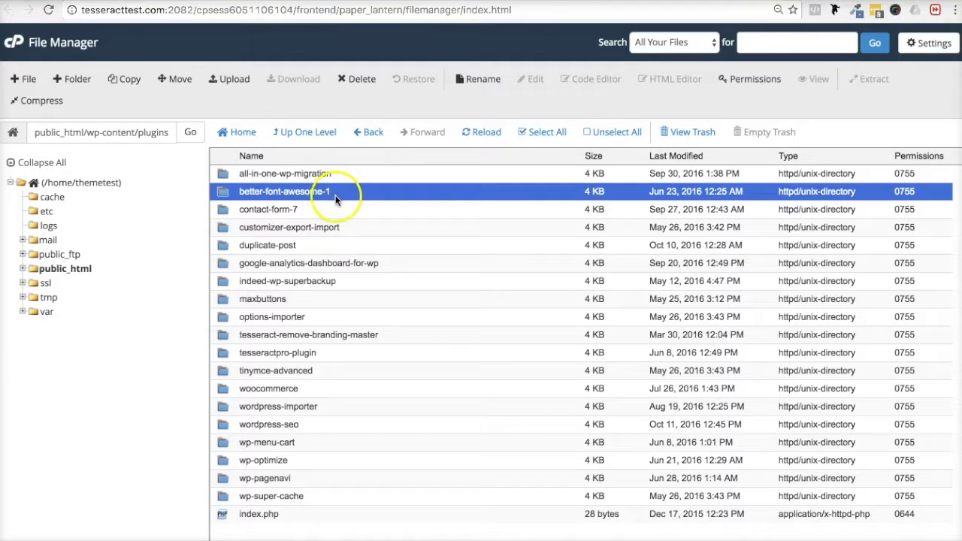
Restore the renamed plugin folder's original name, better-font-awesome.
right_click(336, 194)
left_click(374, 254)
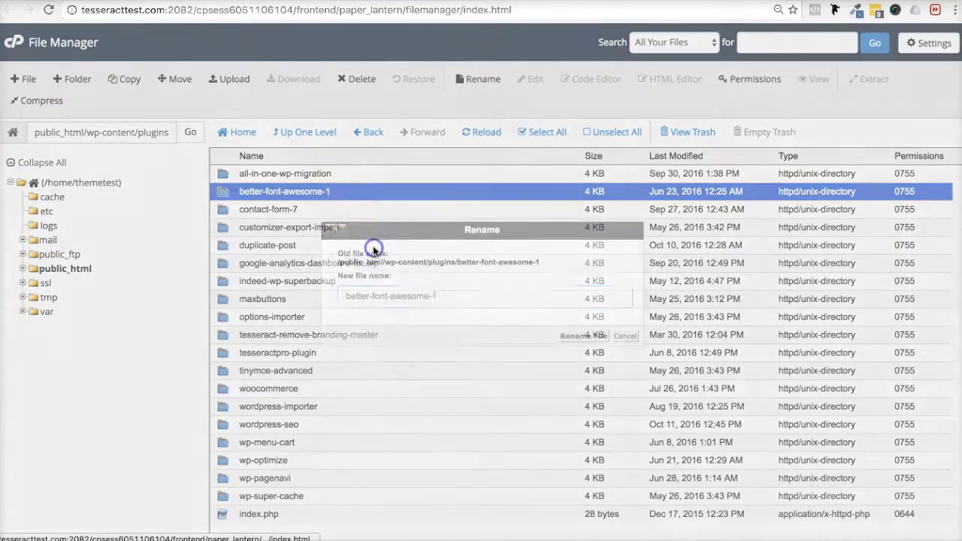
key("BackSpace")
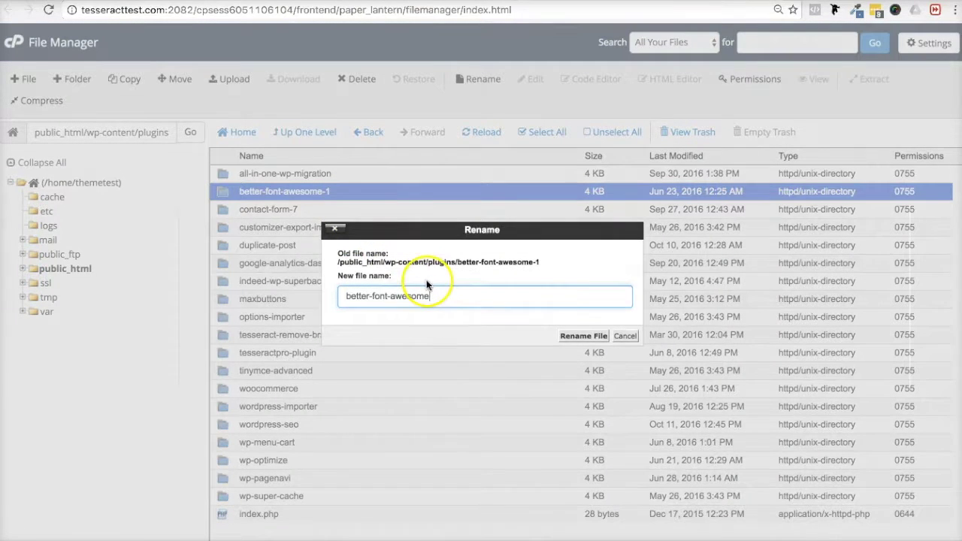
left_click(570, 336)
left_click(320, 207)
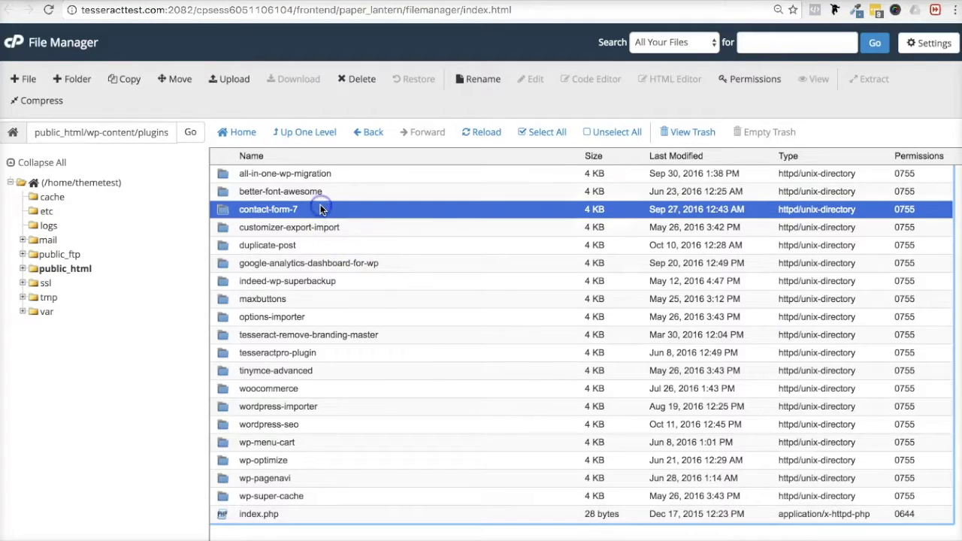
right_click(320, 205)
left_click(338, 256)
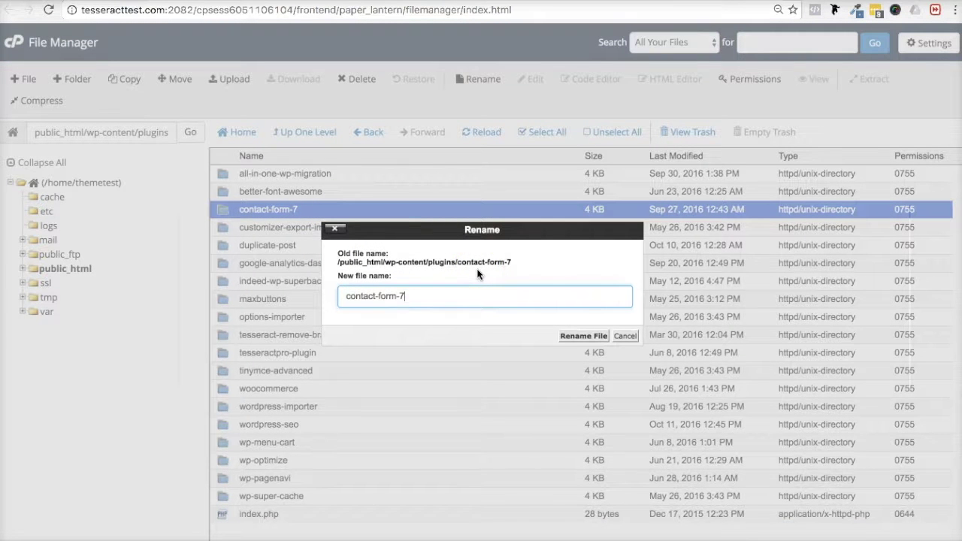
left_click(624, 336)
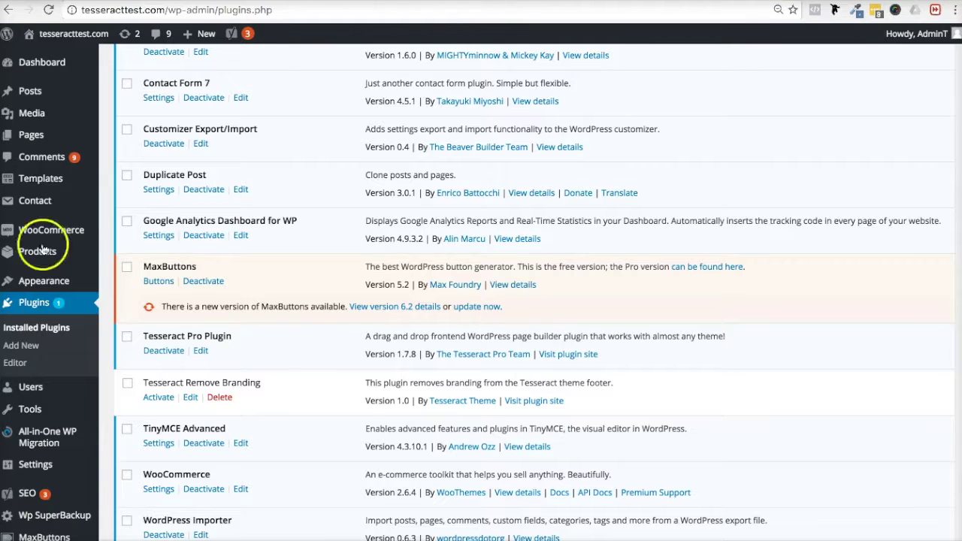
Switch to the WordPress Plugins page and examine the admin menu, the notices and the full list of installed plugins.
mouse_move(43, 294)
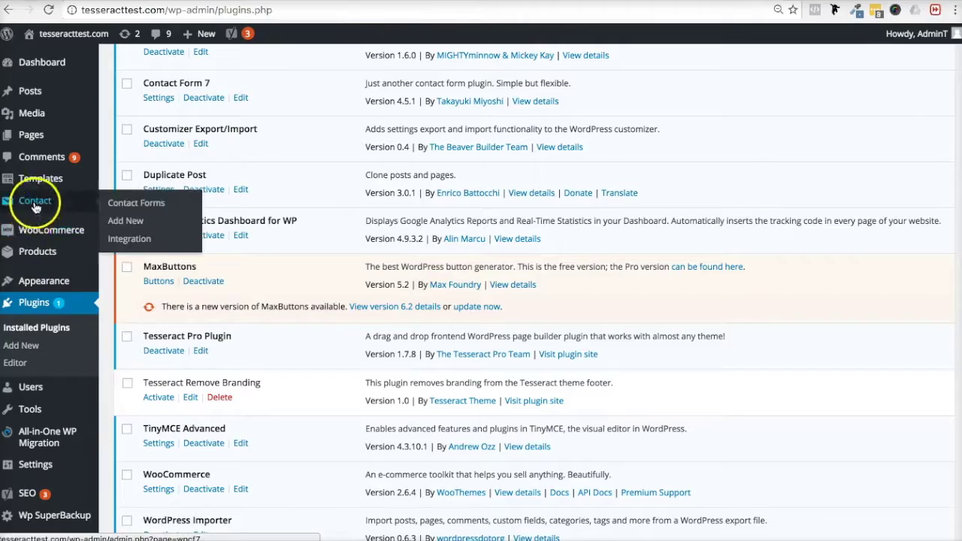
scroll(275, 237, "up", 1)
scroll(274, 237, "up", 4)
scroll(275, 237, "down", 8)
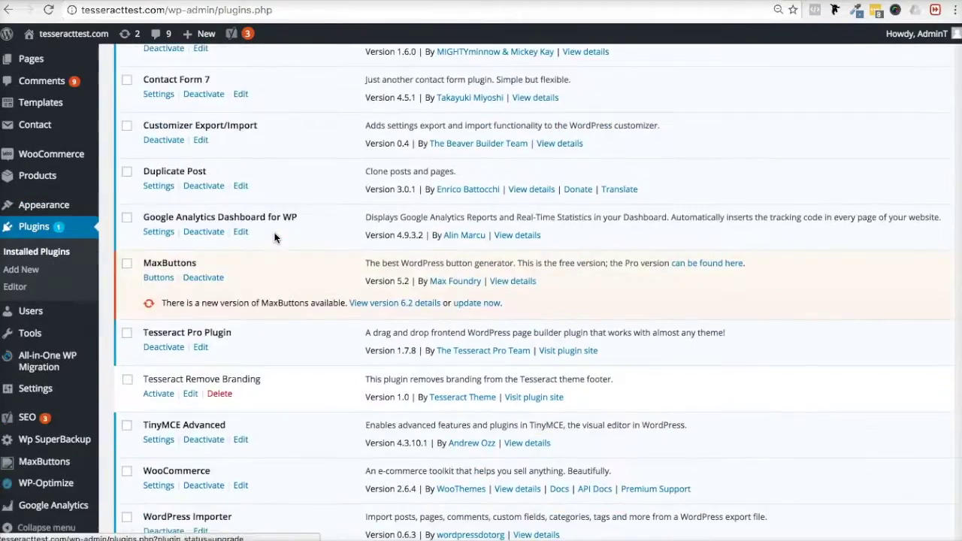
scroll(274, 237, "up", 8)
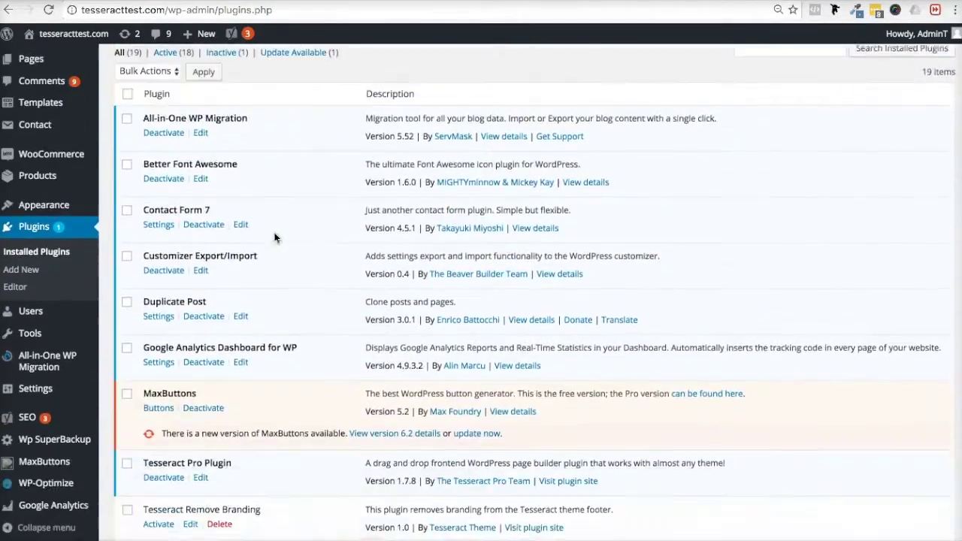
scroll(275, 237, "down", 4)
scroll(275, 238, "down", 10)
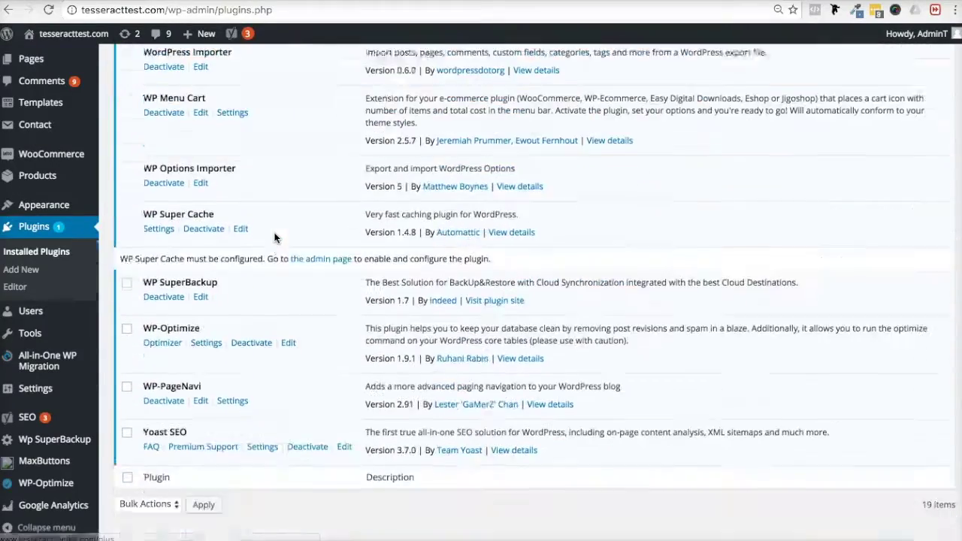
scroll(275, 237, "up", 6)
scroll(274, 238, "up", 6)
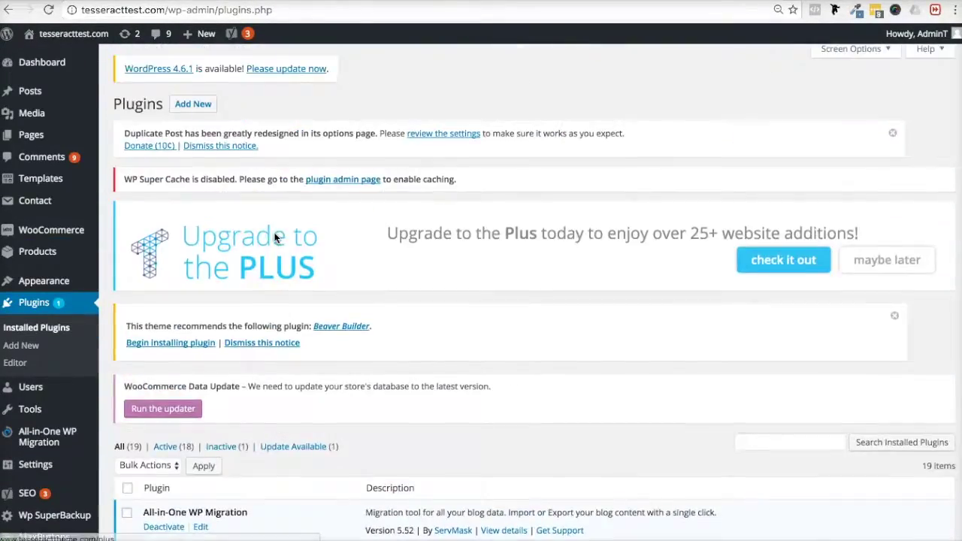
scroll(274, 237, "down", 7)
scroll(275, 238, "up", 10)
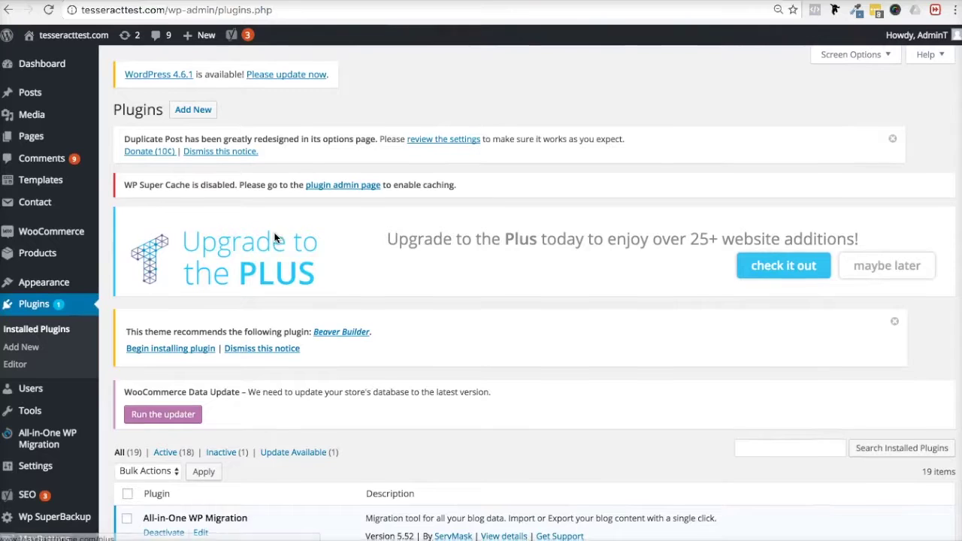
left_click(476, 239)
scroll(475, 240, "down", 4)
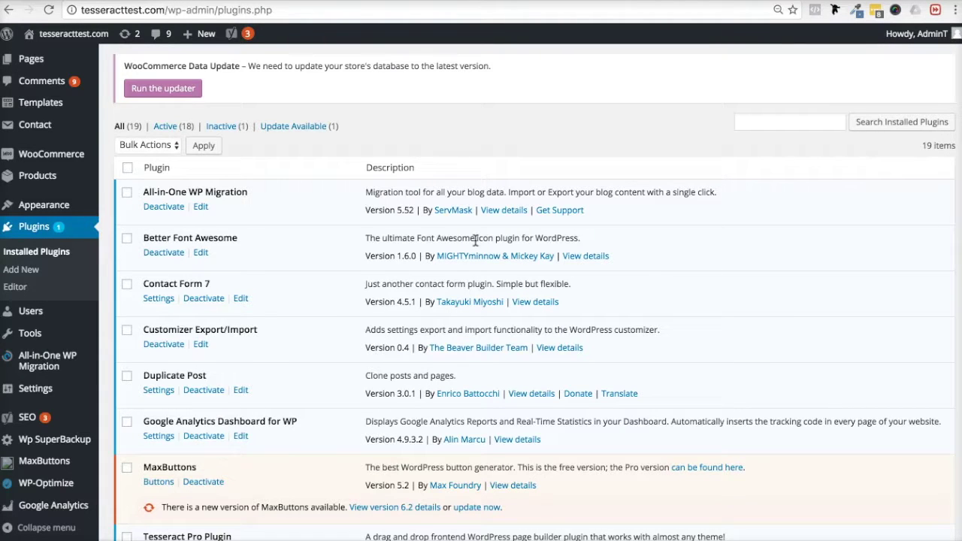
scroll(476, 239, "down", 3)
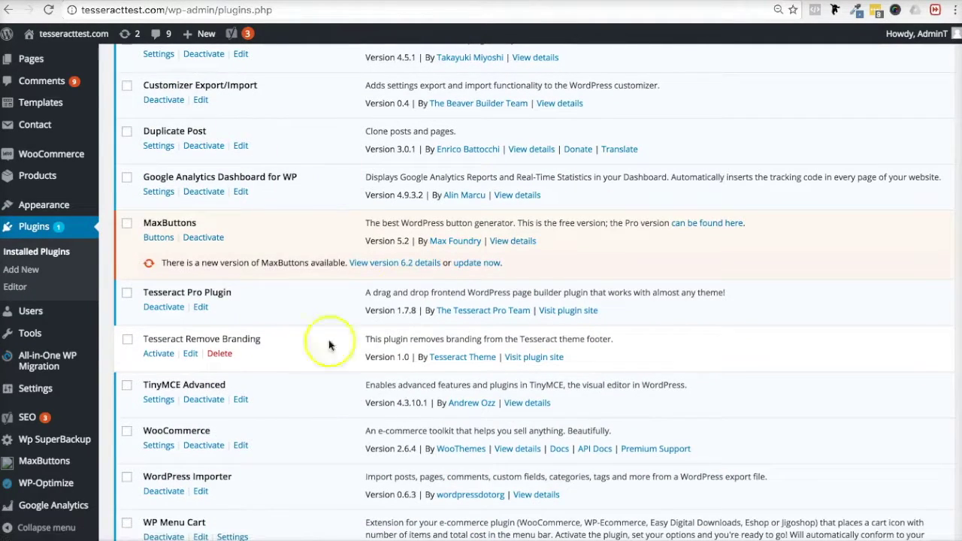
scroll(323, 246, "up", 6)
scroll(322, 247, "down", 4)
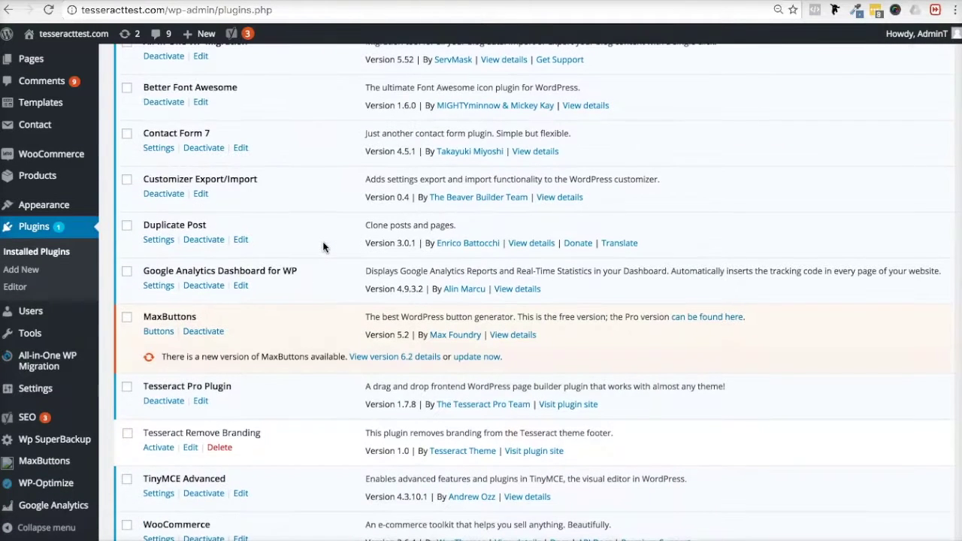